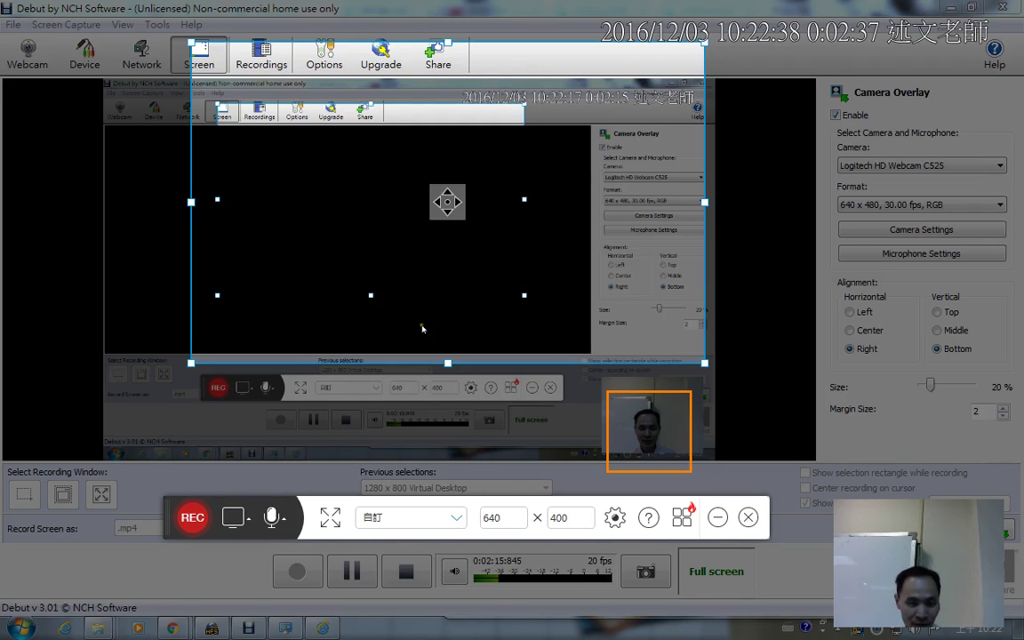
Step: Switch the recording source to the webcam (攝像頭) to preview it, and return to screen (螢幕) recording
{"action": "left_click", "coordinate": [235, 519]}
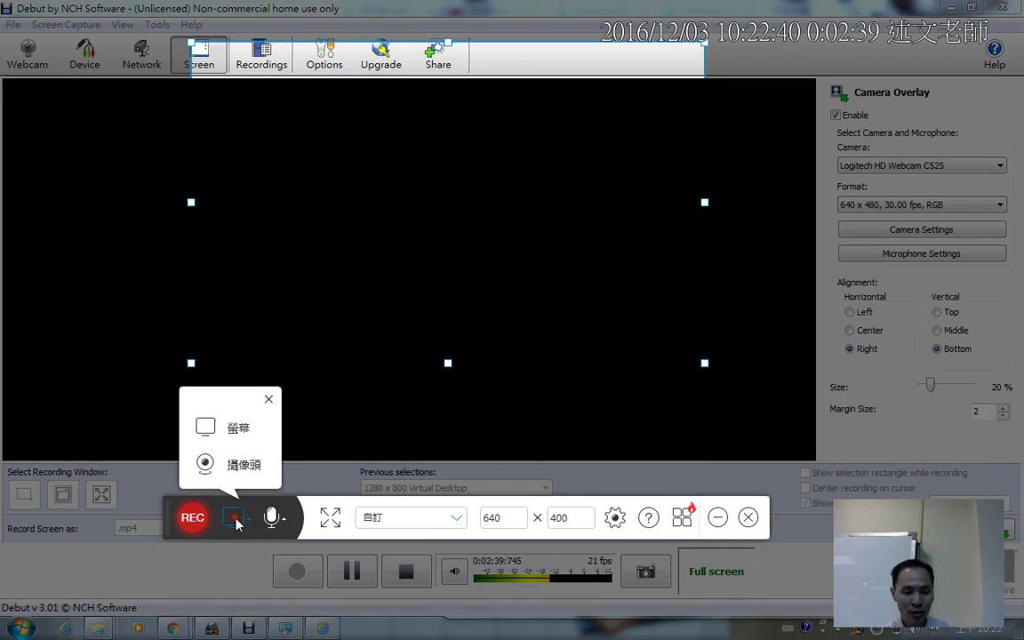
{"action": "left_click", "coordinate": [229, 464]}
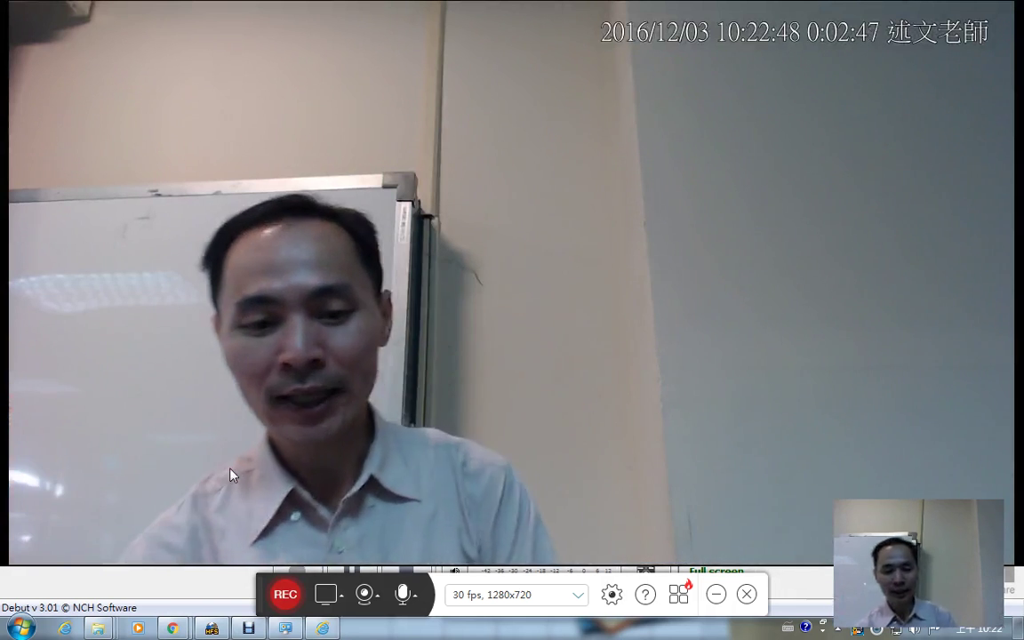
{"action": "left_click", "coordinate": [327, 593]}
{"action": "left_click", "coordinate": [324, 510]}
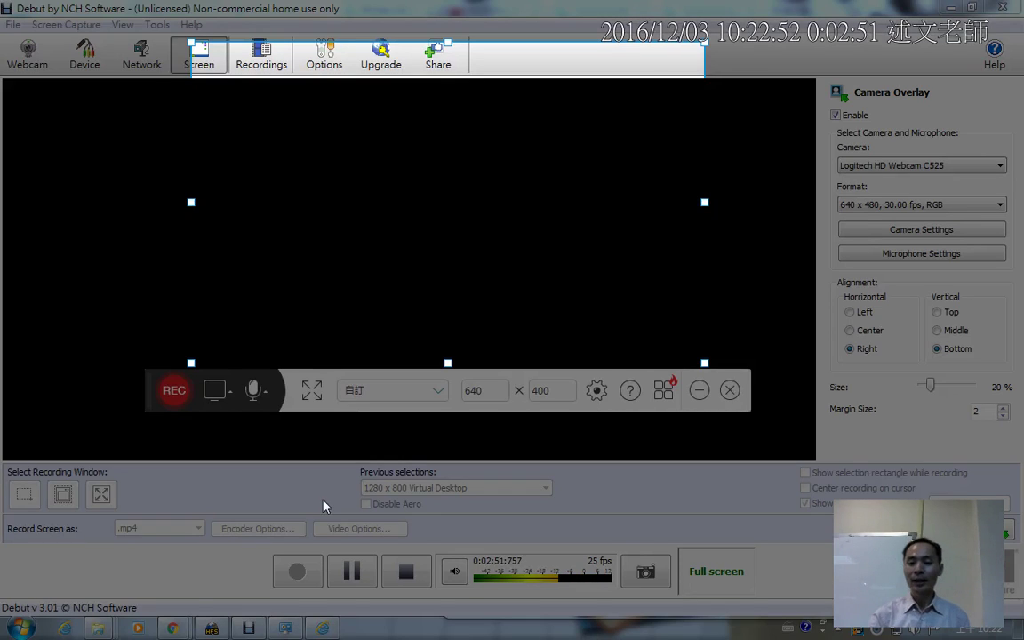
Step: Review the recorder's audio source options and the hotkeys in its general settings, leaving the settings unchanged
{"action": "left_click", "coordinate": [255, 393]}
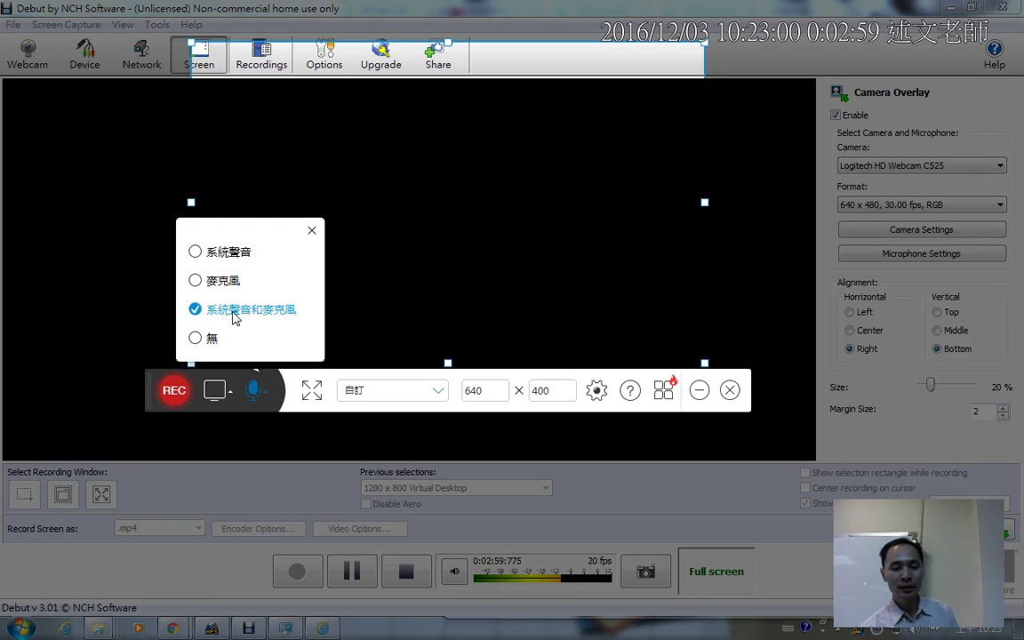
{"action": "left_click", "coordinate": [455, 401]}
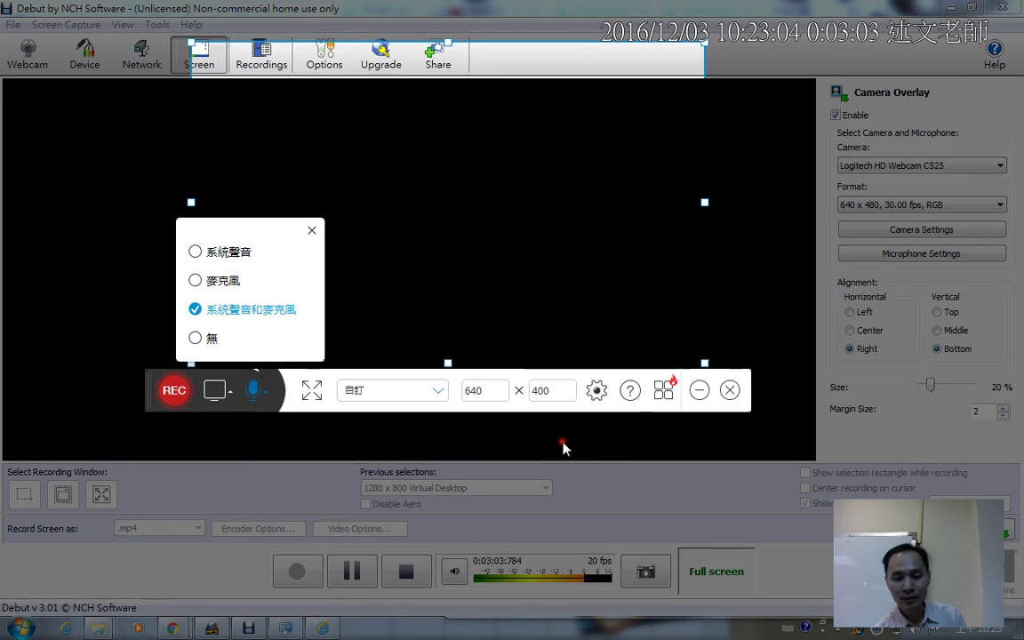
{"action": "left_click", "coordinate": [597, 391]}
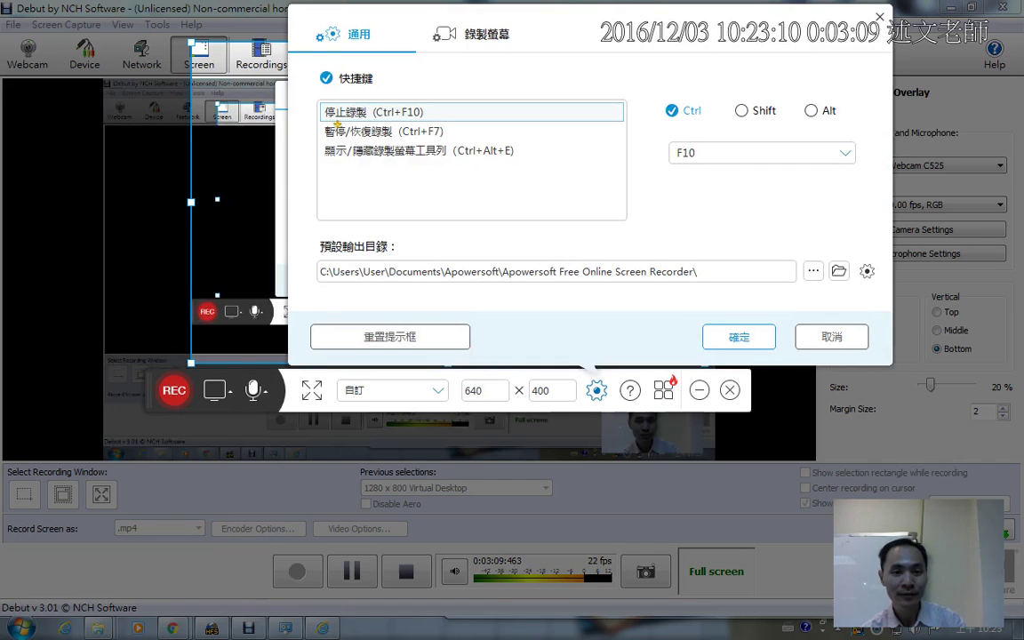
{"action": "mouse_move", "coordinate": [375, 153]}
{"action": "left_mouse_down"}
{"action": "mouse_move", "coordinate": [553, 153]}
{"action": "mouse_move", "coordinate": [559, 169]}
{"action": "left_mouse_up"}
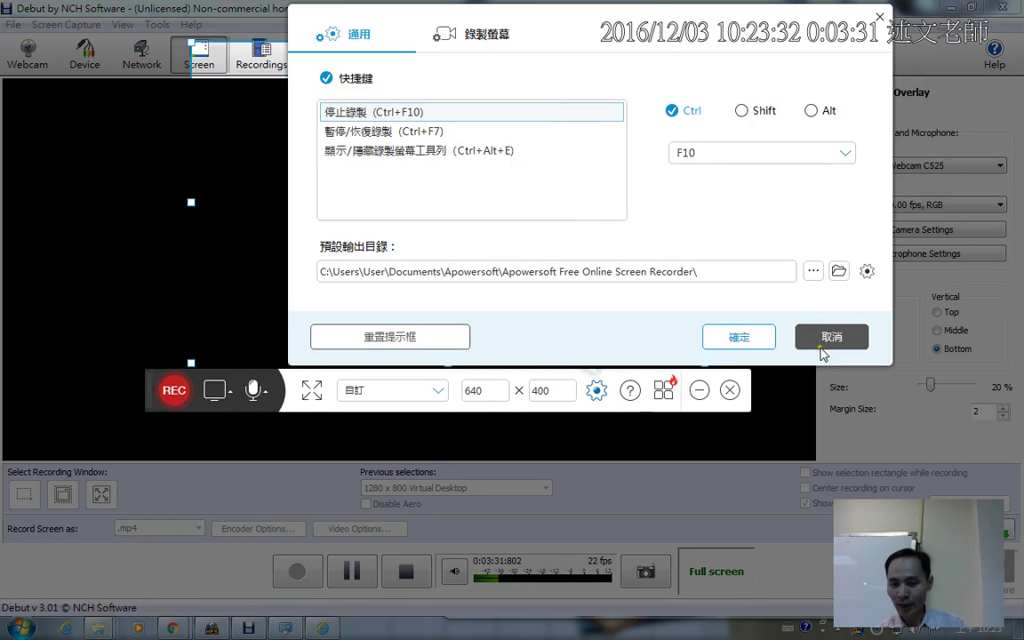
{"action": "left_click", "coordinate": [819, 348]}
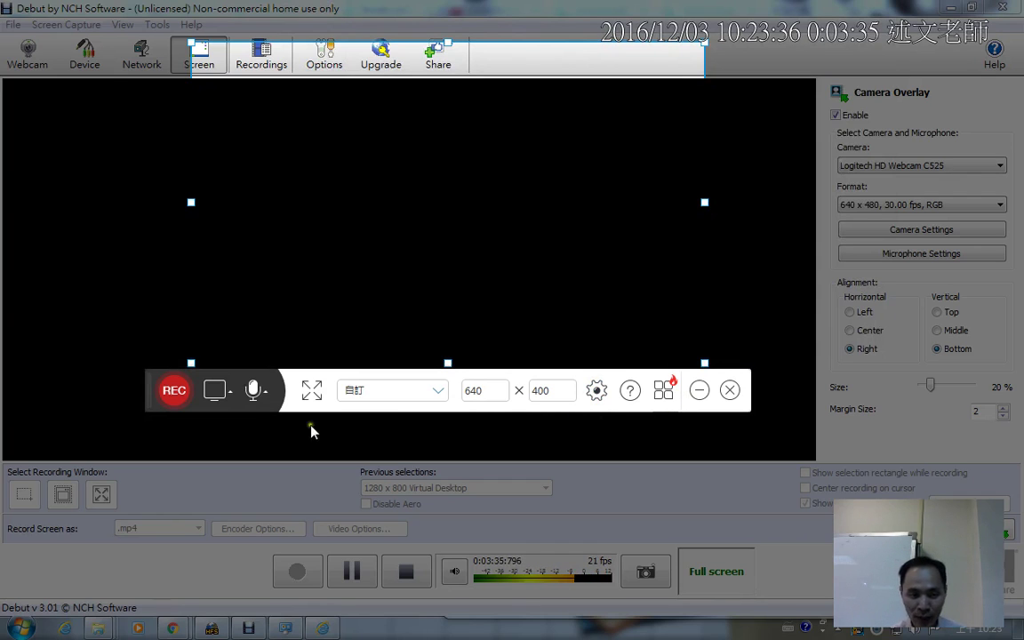
Step: Start recording the 640 × 400 screen region and switch to the Apowersoft article in Chrome's second 1know.net page
{"action": "left_click", "coordinate": [173, 402]}
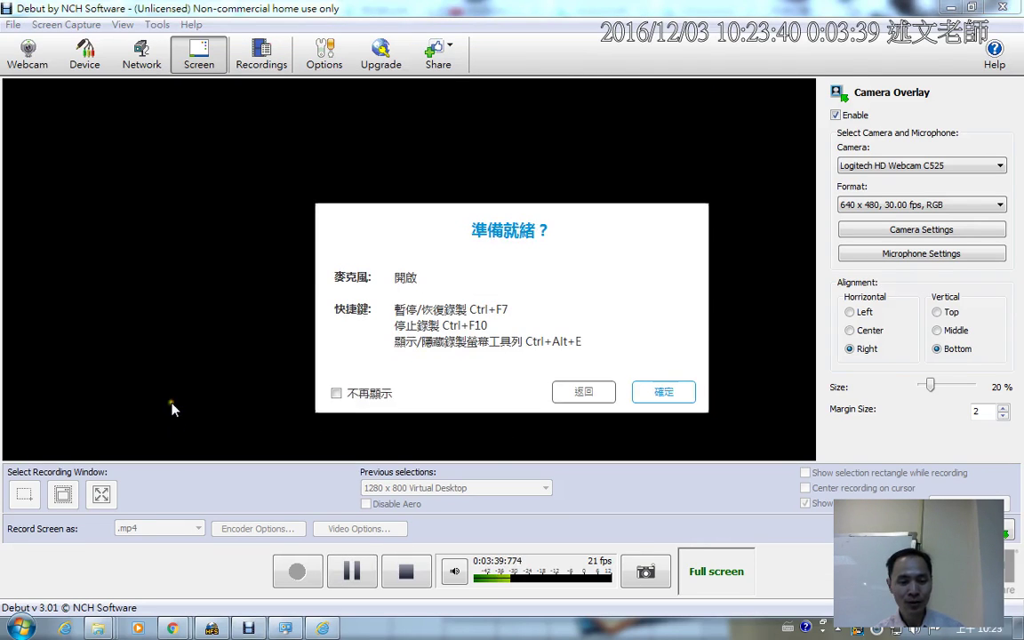
{"action": "left_click", "coordinate": [662, 394]}
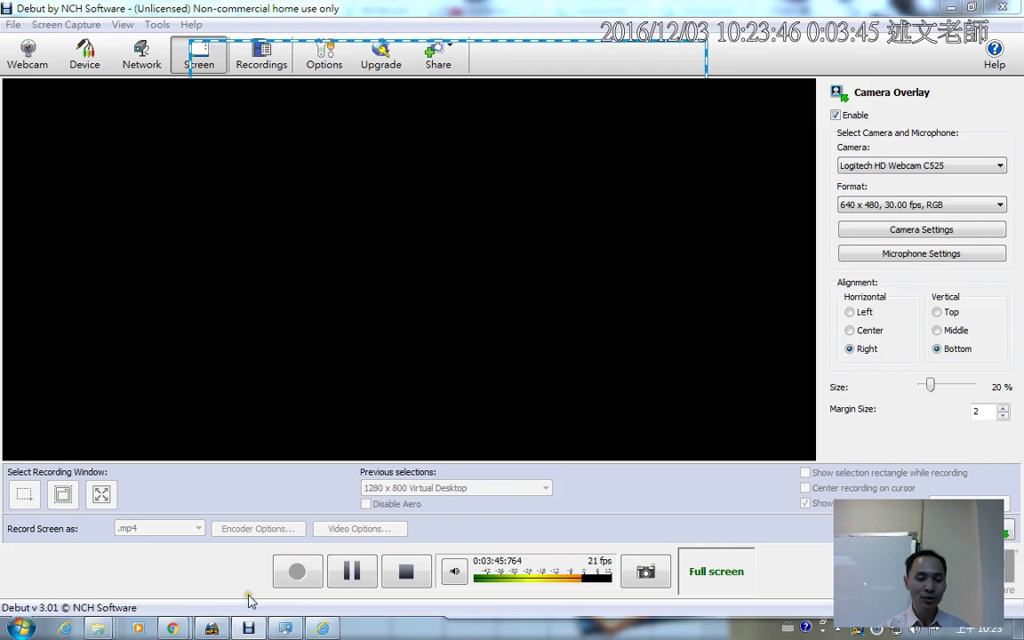
{"action": "mouse_move", "coordinate": [172, 627]}
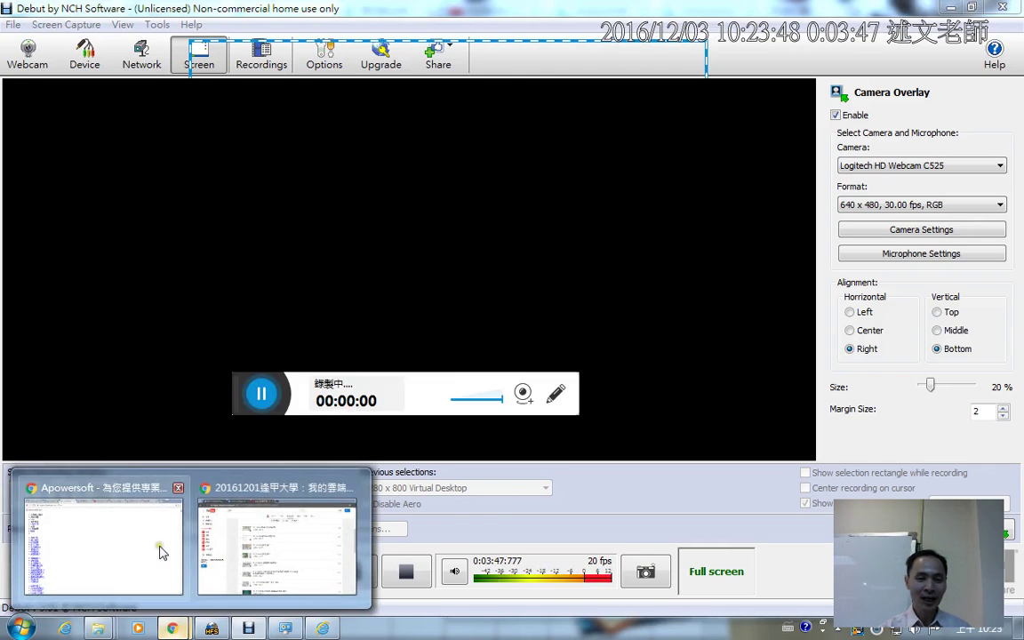
{"action": "left_click", "coordinate": [160, 552]}
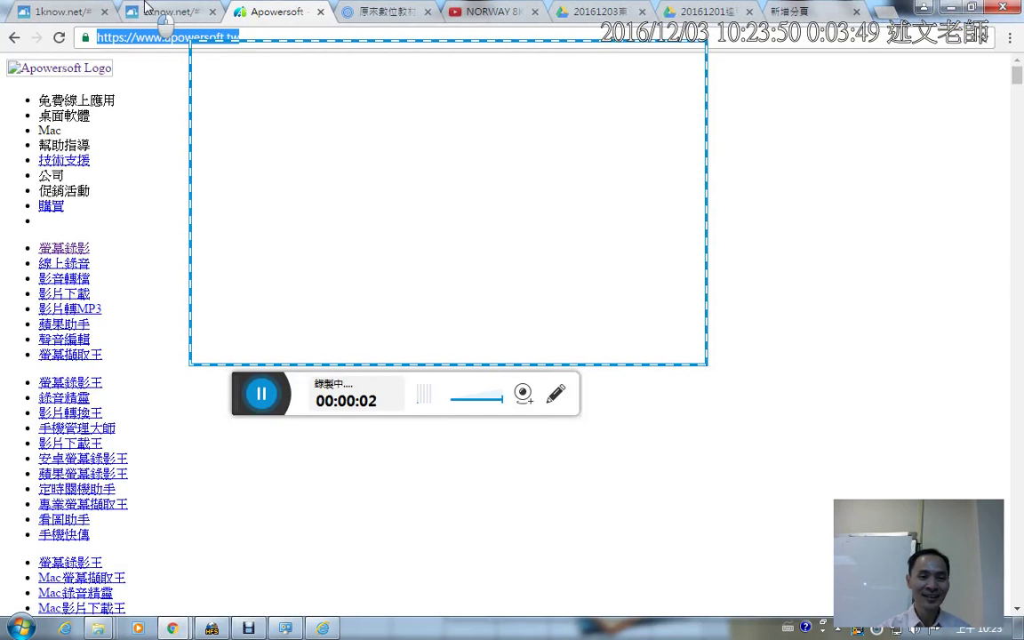
{"action": "left_click", "coordinate": [160, 11]}
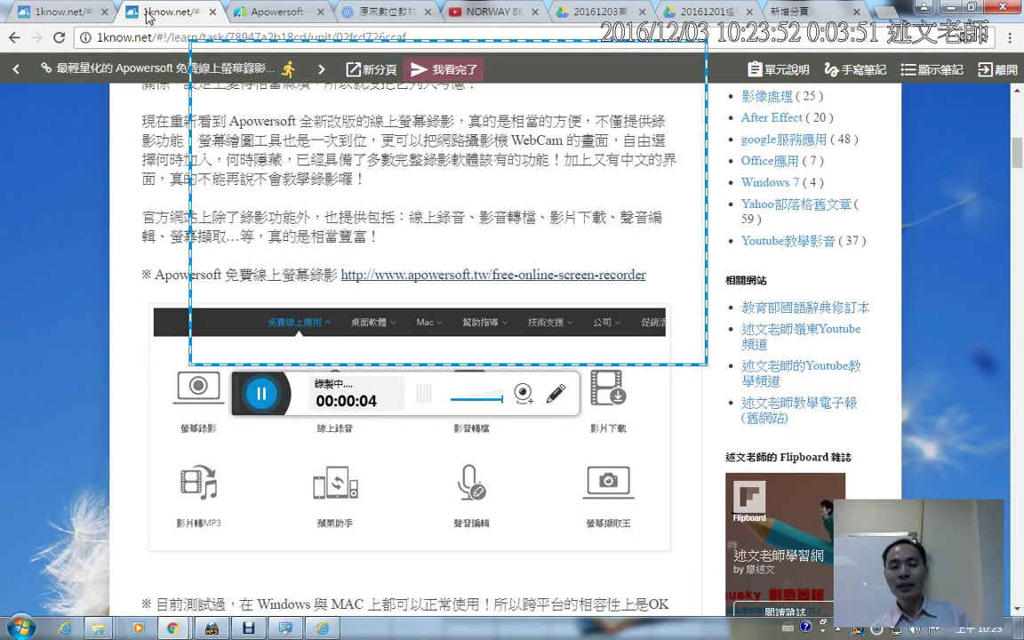
Step: Reposition the recording frame so it covers the article's paragraphs and the first row of feature icons
{"action": "left_click_drag", "start_coordinate": [189, 209], "coordinate": [138, 269]}
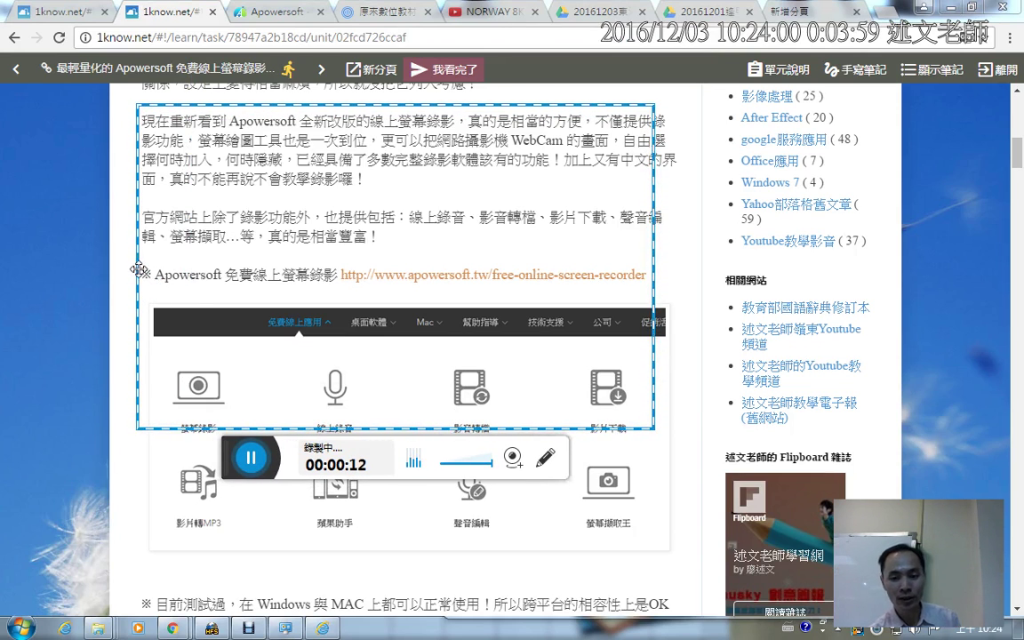
{"action": "left_click_drag", "start_coordinate": [650, 425], "coordinate": [656, 555]}
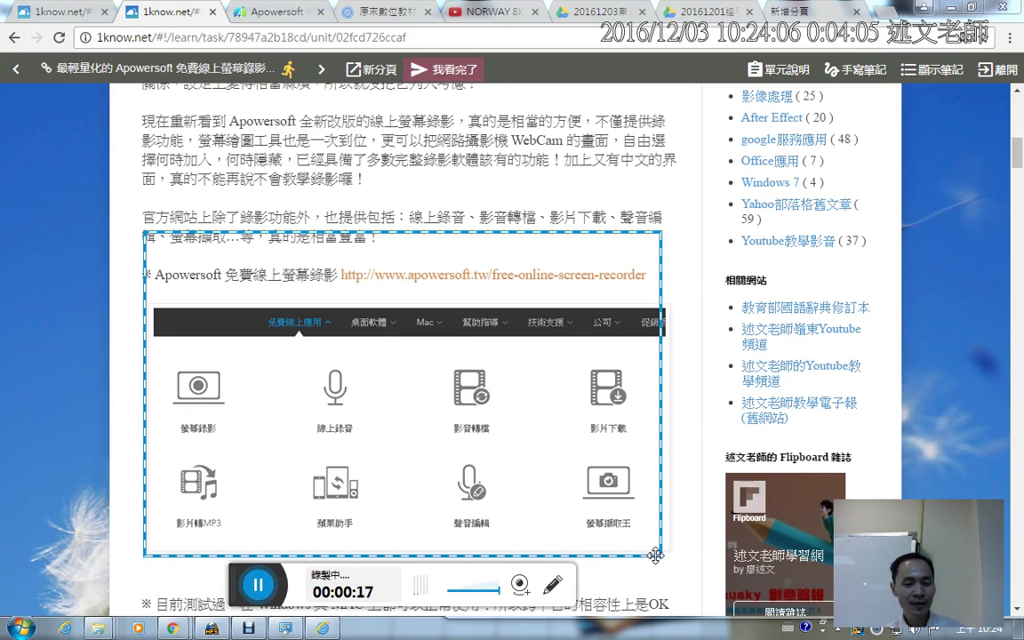
{"action": "left_click_drag", "start_coordinate": [495, 233], "coordinate": [474, 107]}
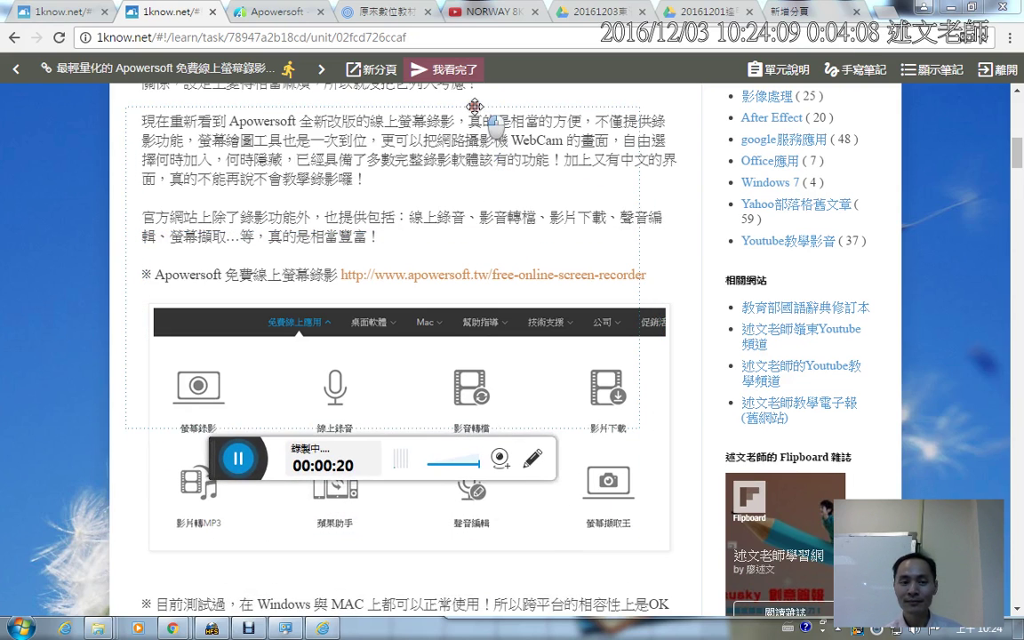
Step: Draw a red arrow pointing to the 螢幕錄影 icon during the recording, and clear it again
{"action": "left_click", "coordinate": [530, 458]}
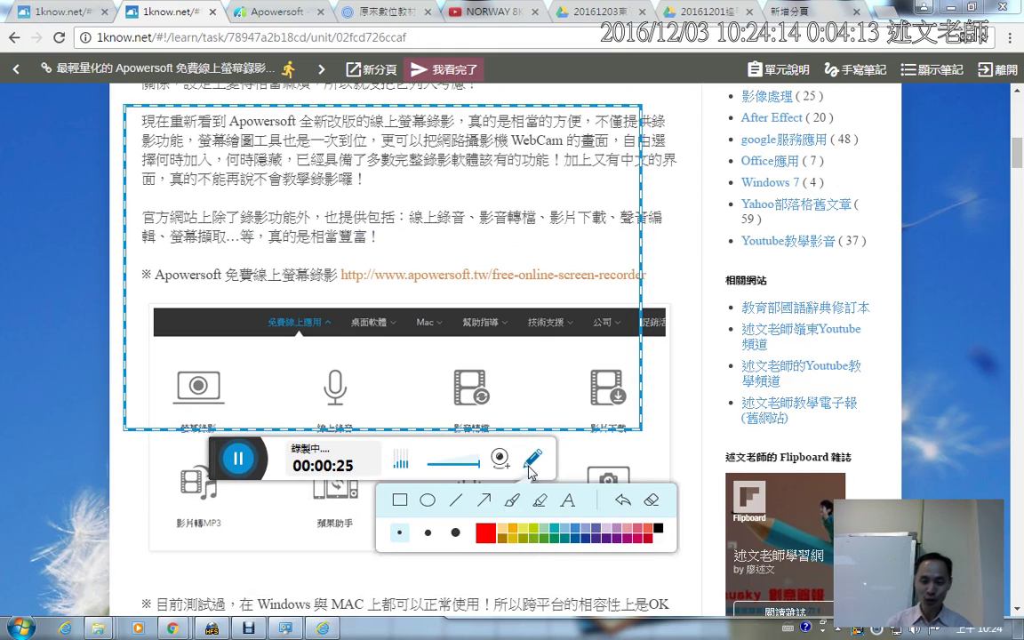
{"action": "left_click", "coordinate": [483, 500]}
{"action": "left_click_drag", "start_coordinate": [255, 368], "coordinate": [246, 372]}
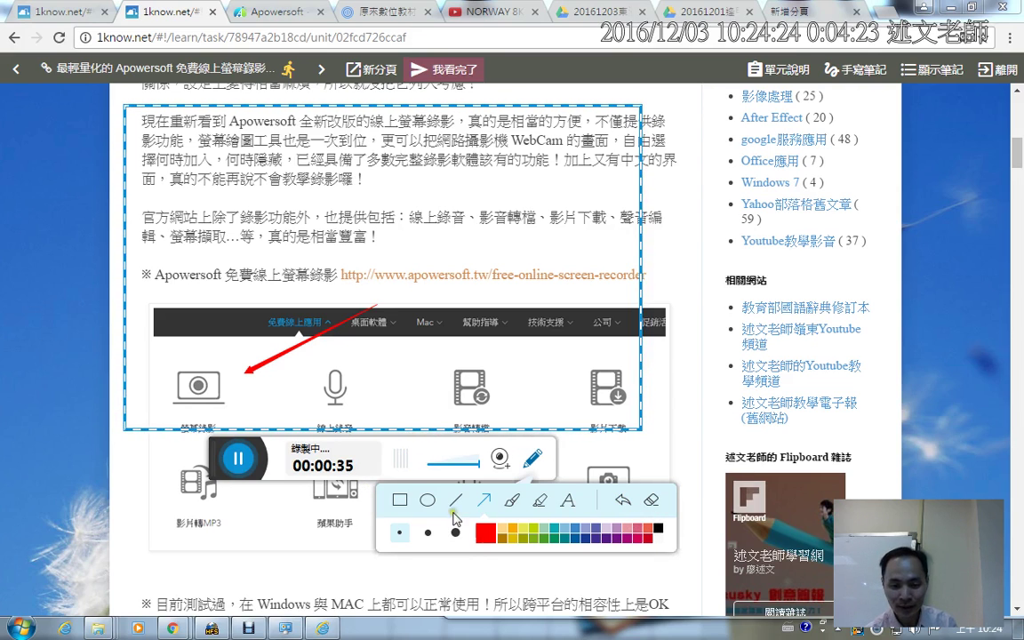
{"action": "left_click", "coordinate": [652, 500]}
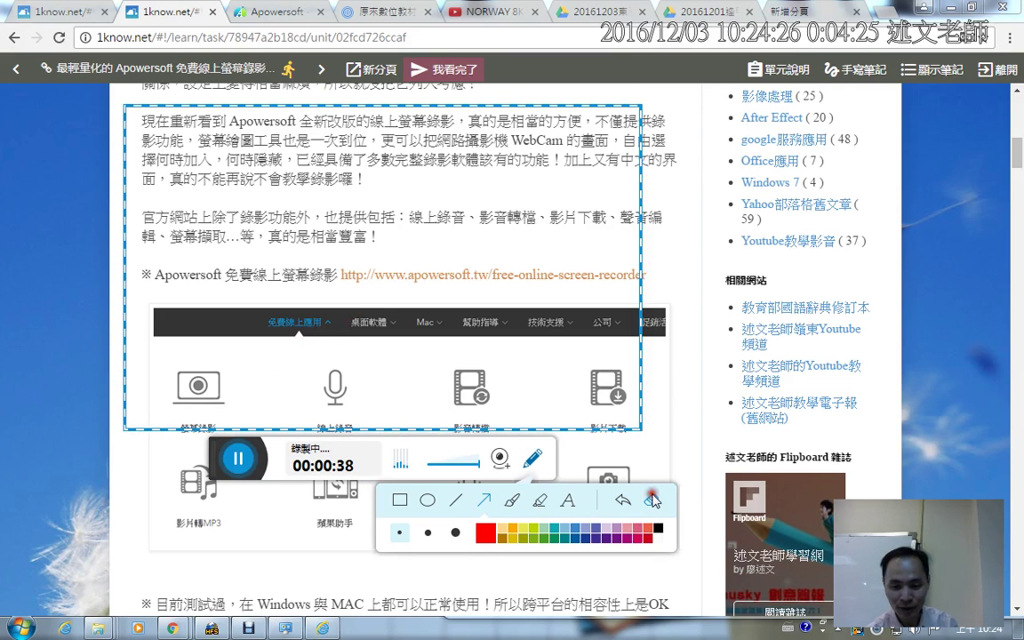
Step: Draw a red rectangle around the 影音轉檔 icon, clear the annotation, and close the drawing tools
{"action": "left_click", "coordinate": [400, 500]}
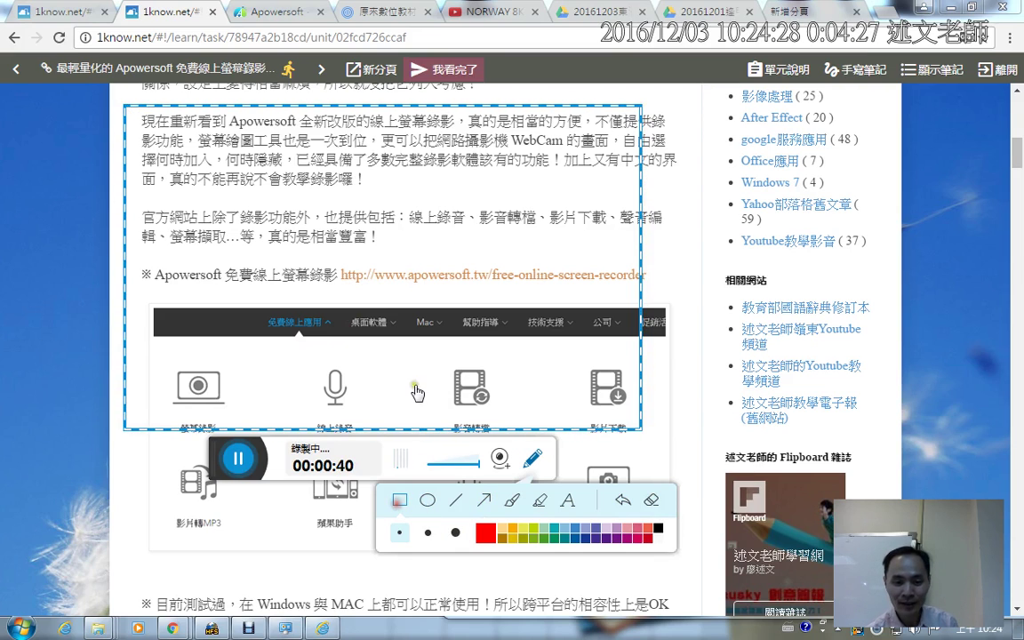
{"action": "left_click_drag", "start_coordinate": [502, 425], "coordinate": [515, 433]}
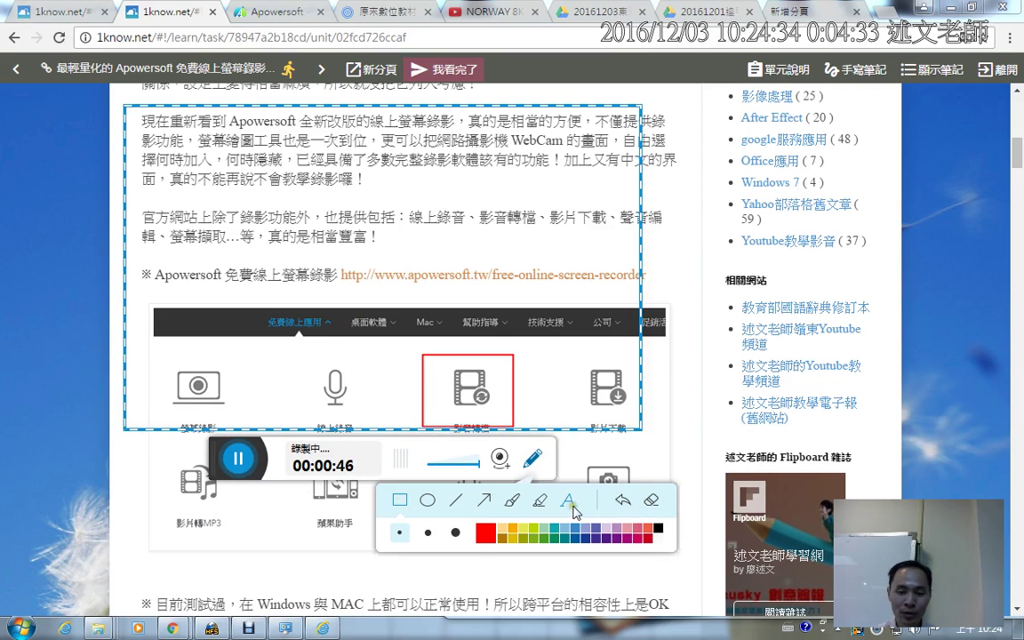
{"action": "left_click", "coordinate": [533, 459]}
{"action": "left_click", "coordinate": [534, 459]}
{"action": "left_click", "coordinate": [533, 459]}
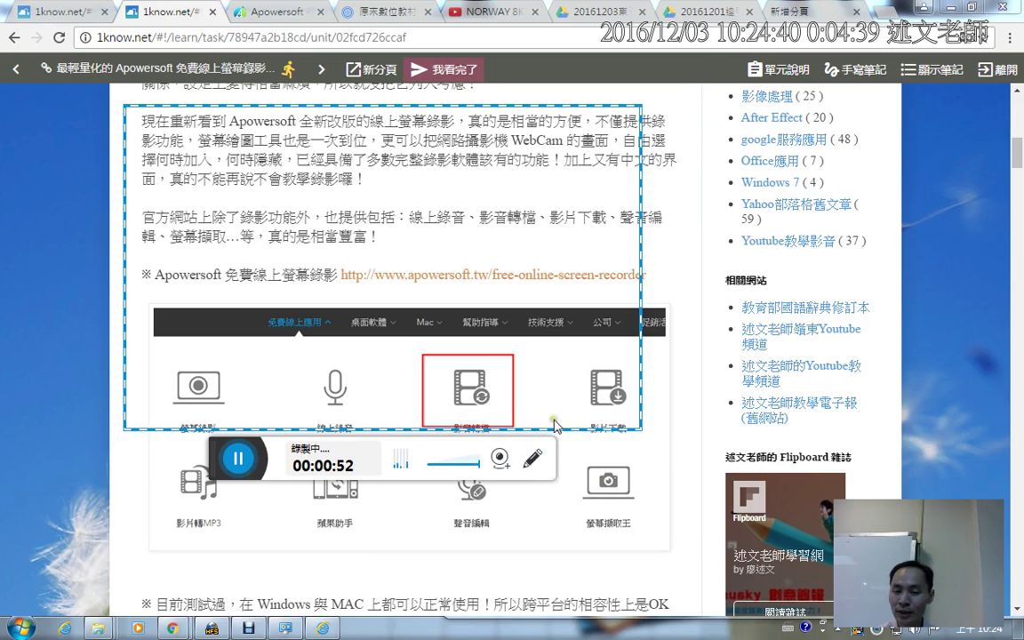
{"action": "left_click", "coordinate": [532, 458]}
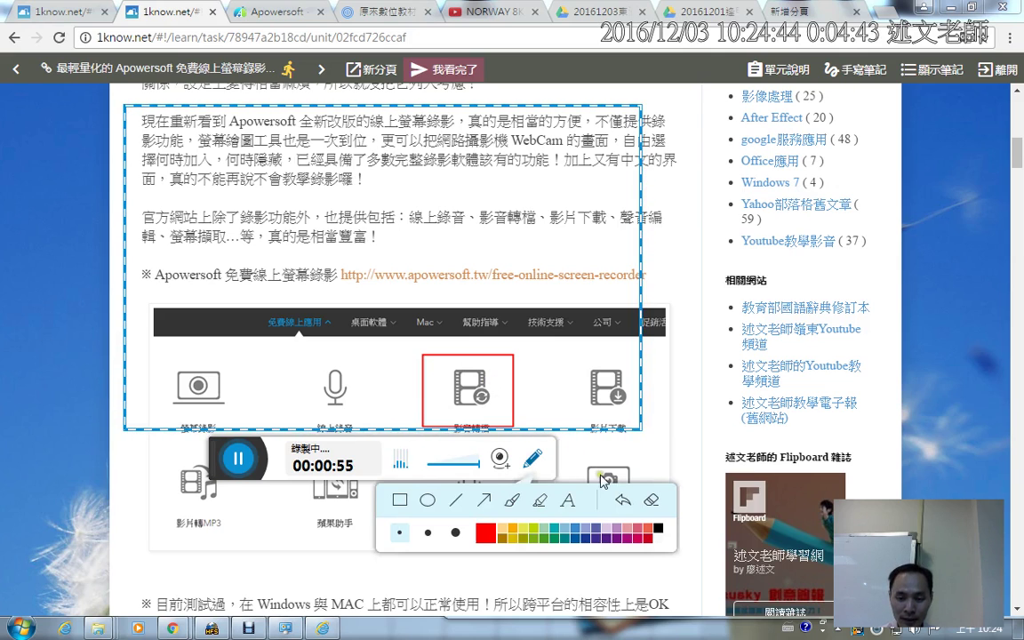
{"action": "left_click", "coordinate": [652, 499]}
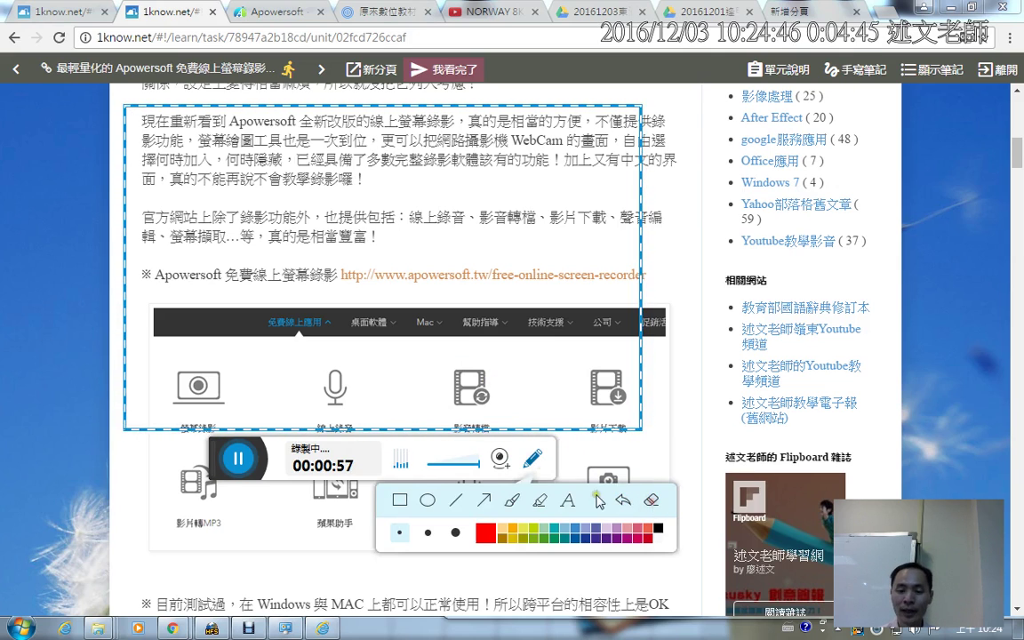
{"action": "left_click", "coordinate": [531, 459]}
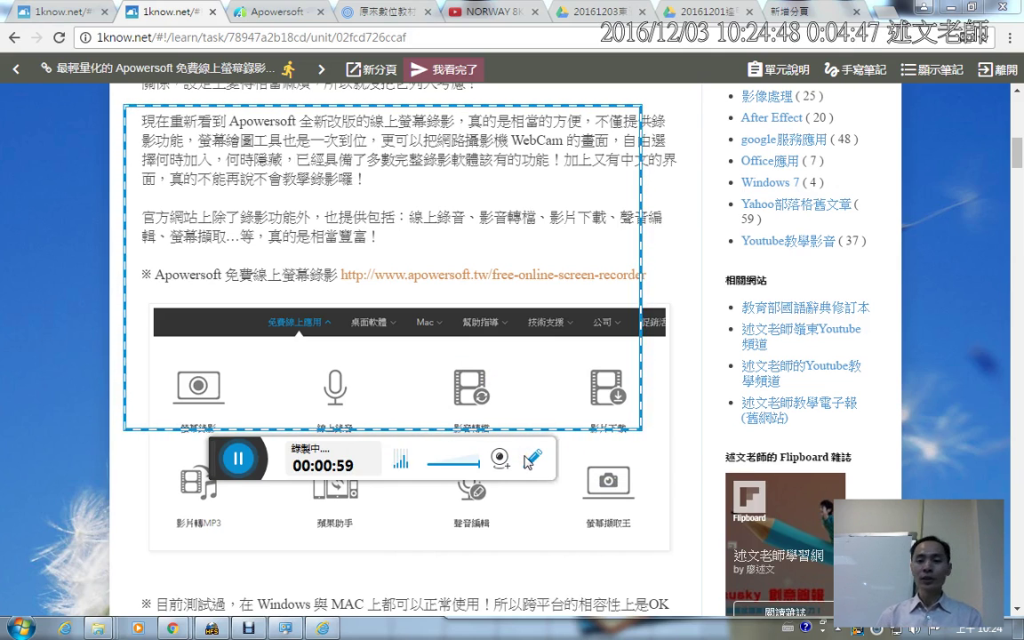
Step: Overlay the C922 Pro Stream Webcam picture on the recording and move it to the frame's upper-left corner
{"action": "left_click", "coordinate": [502, 460]}
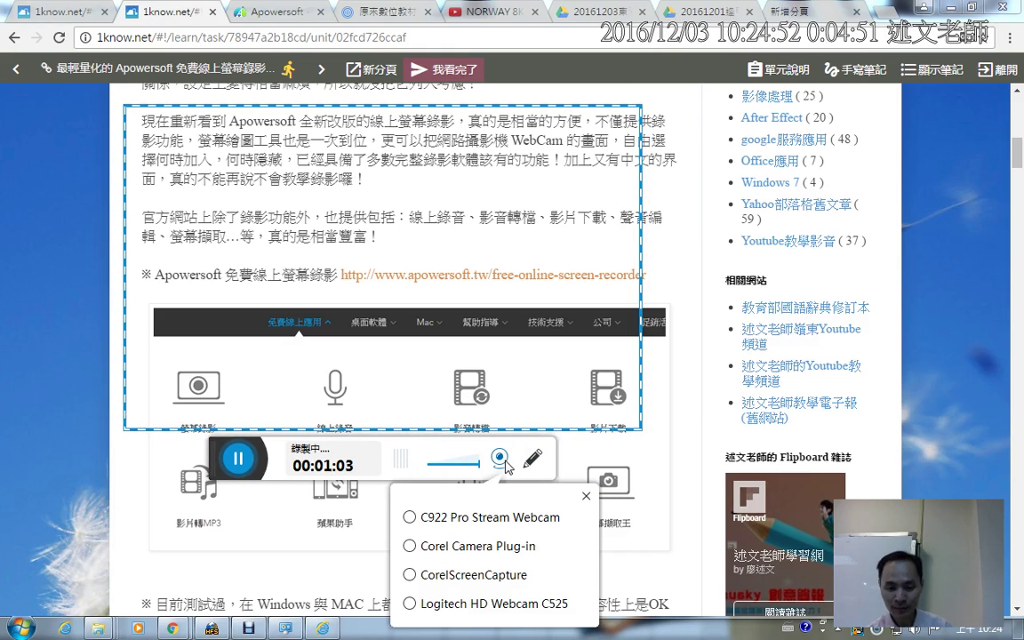
{"action": "left_click", "coordinate": [431, 521]}
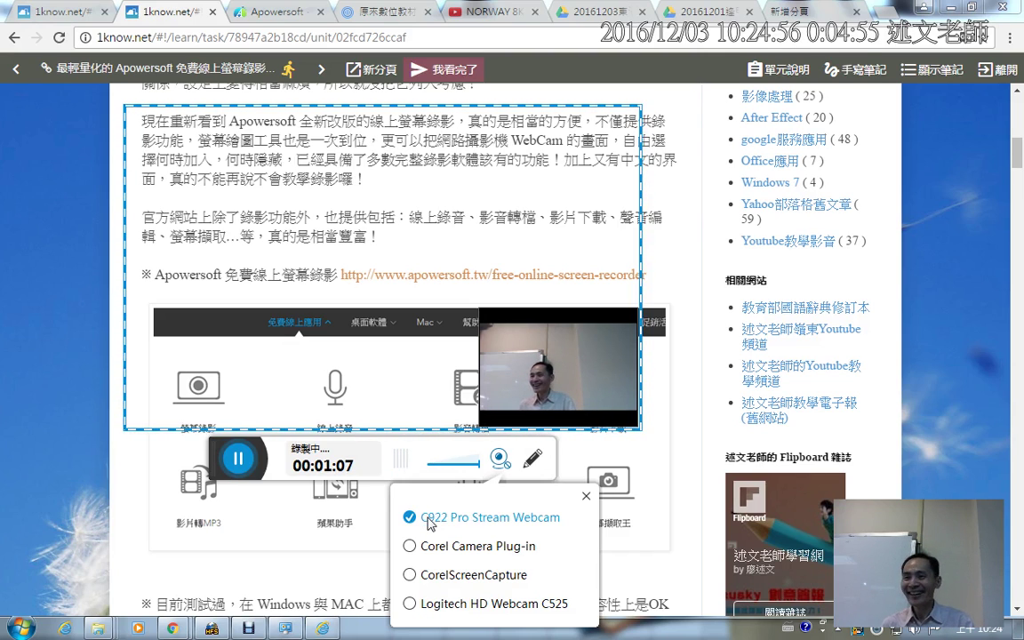
{"action": "left_click_drag", "start_coordinate": [564, 374], "coordinate": [211, 163]}
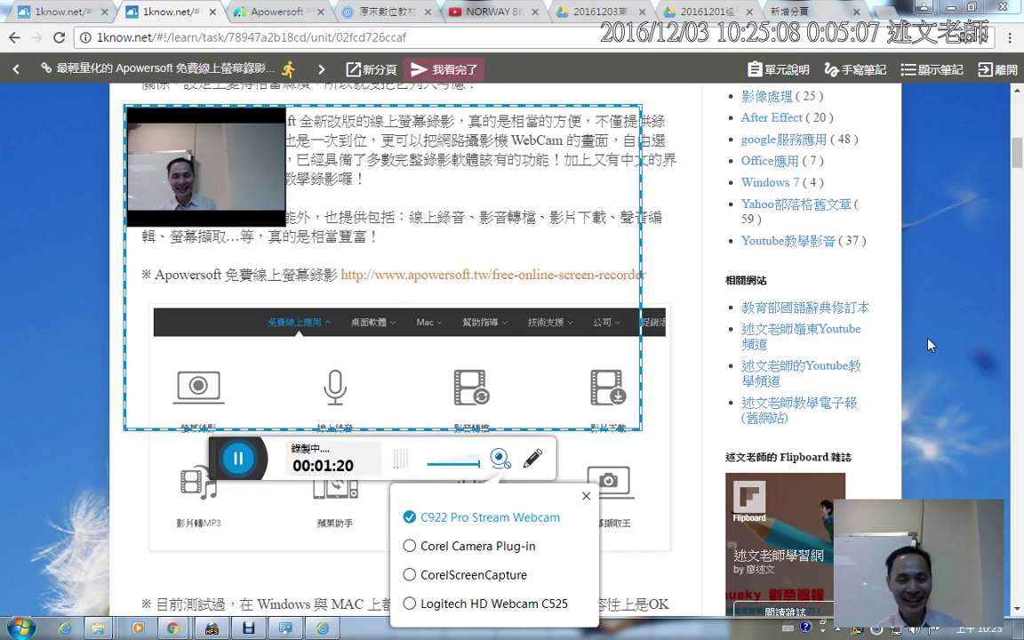
Step: Remove the webcam overlay and finish the recording by pausing and confirming it
{"action": "left_click", "coordinate": [499, 460]}
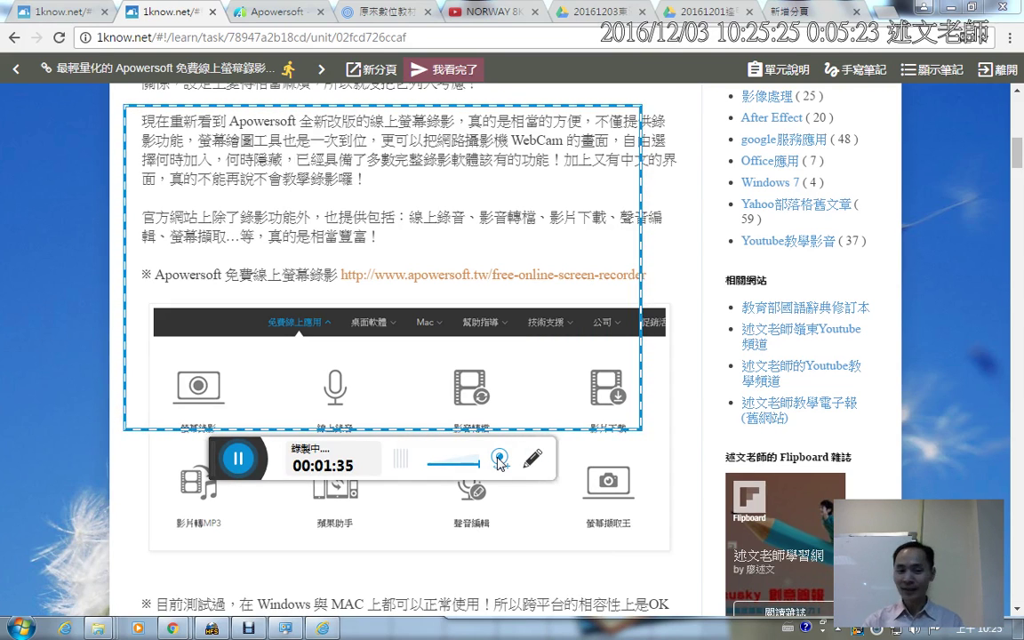
{"action": "left_click", "coordinate": [238, 460]}
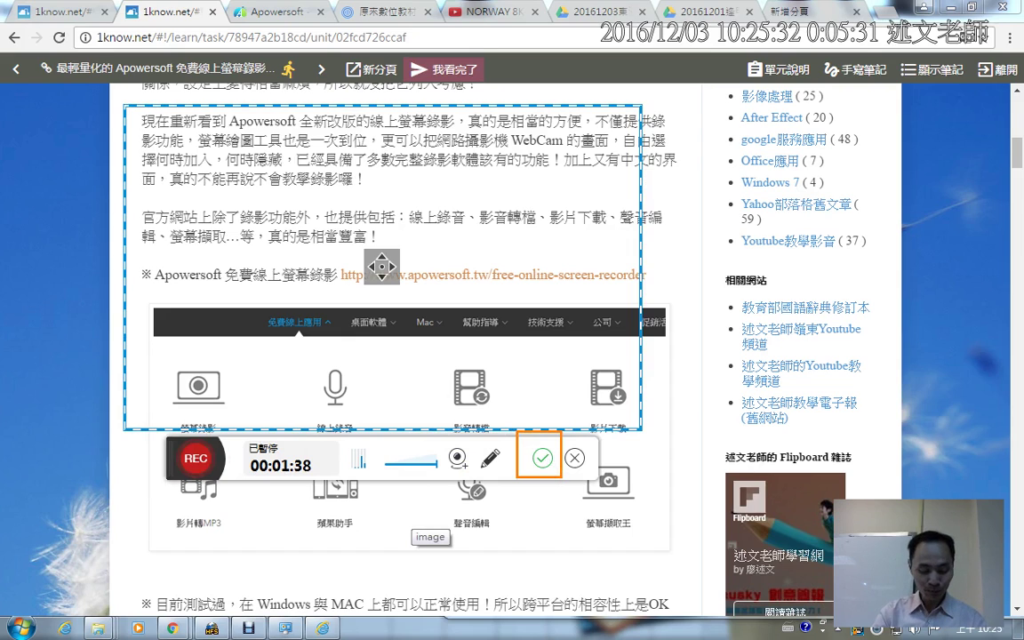
{"action": "left_click", "coordinate": [542, 458]}
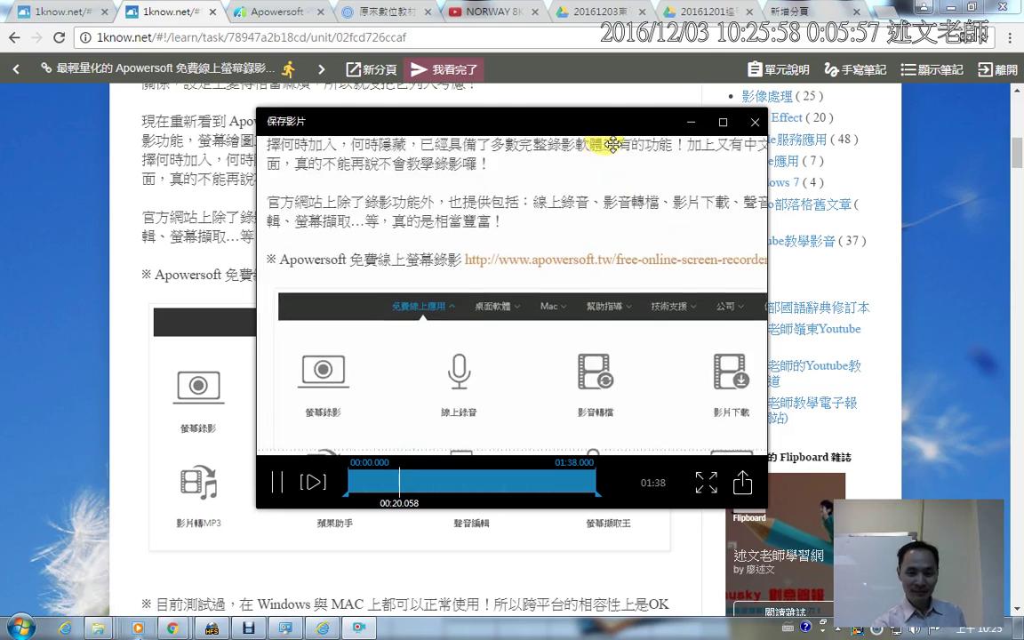
Step: Preview the clip at the rectangle annotation and the webcam overlay, pause playback, and open the save and upload options
{"action": "left_click", "coordinate": [480, 485]}
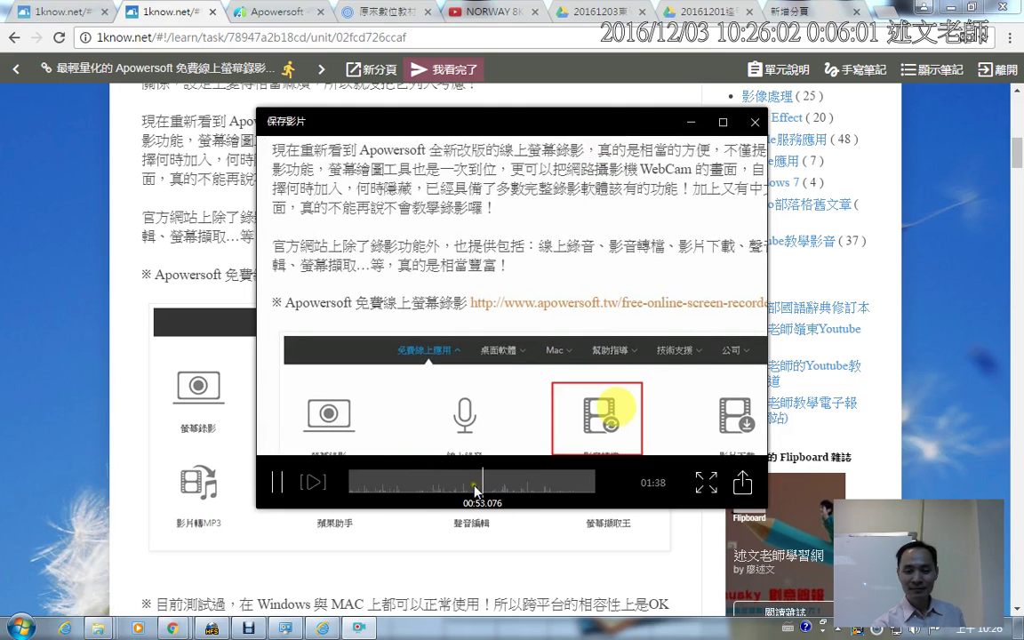
{"action": "left_click", "coordinate": [516, 487]}
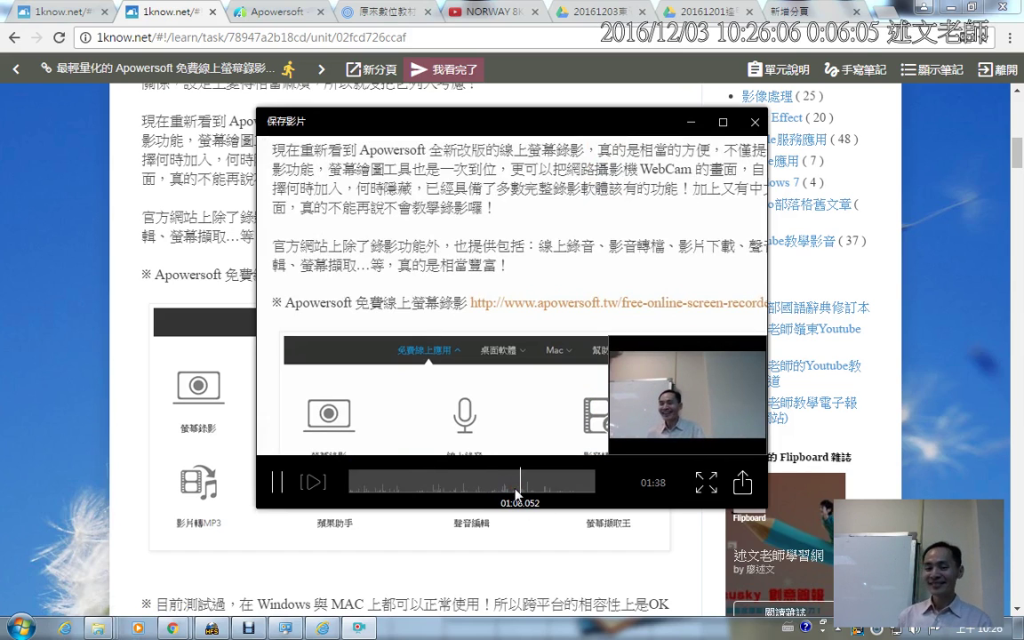
{"action": "left_click", "coordinate": [276, 489]}
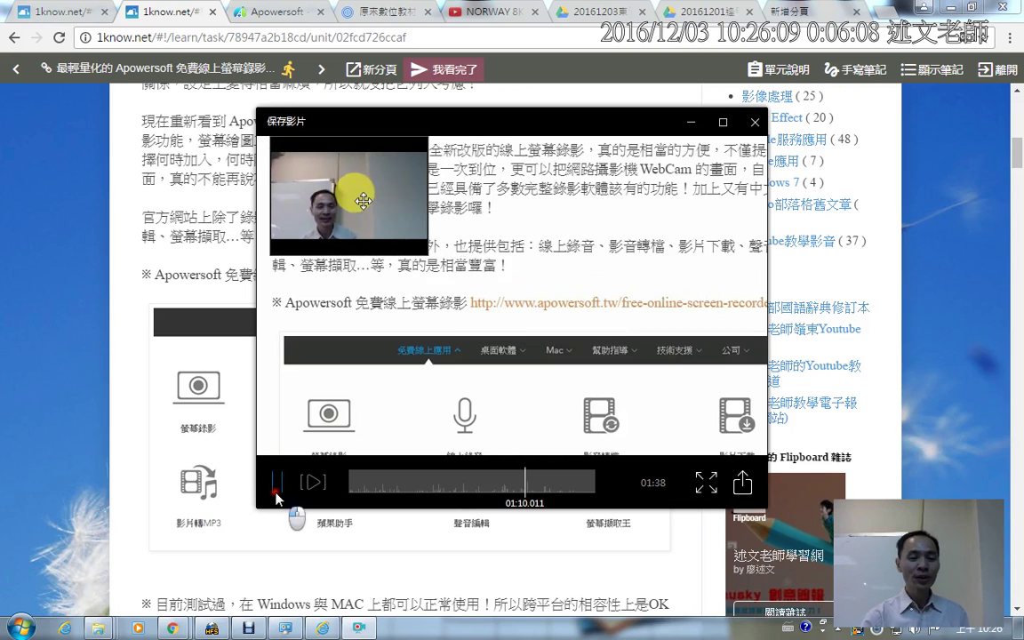
{"action": "left_click", "coordinate": [743, 485]}
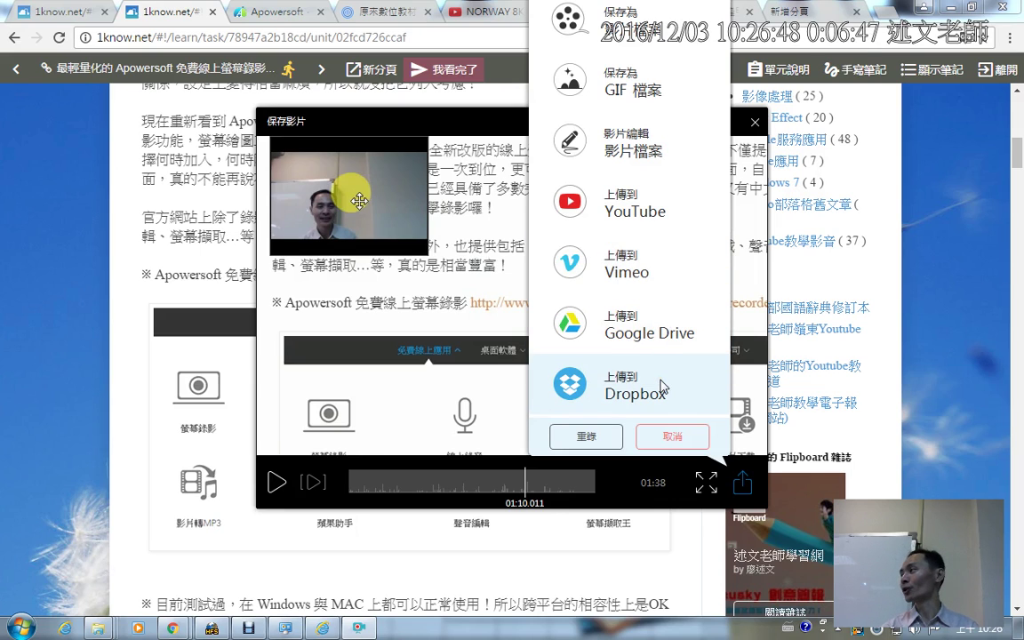
Step: Open the settings for saving the clip as a video file, circle the clip duration with a freehand annotation, and clear it
{"action": "left_click", "coordinate": [583, 21]}
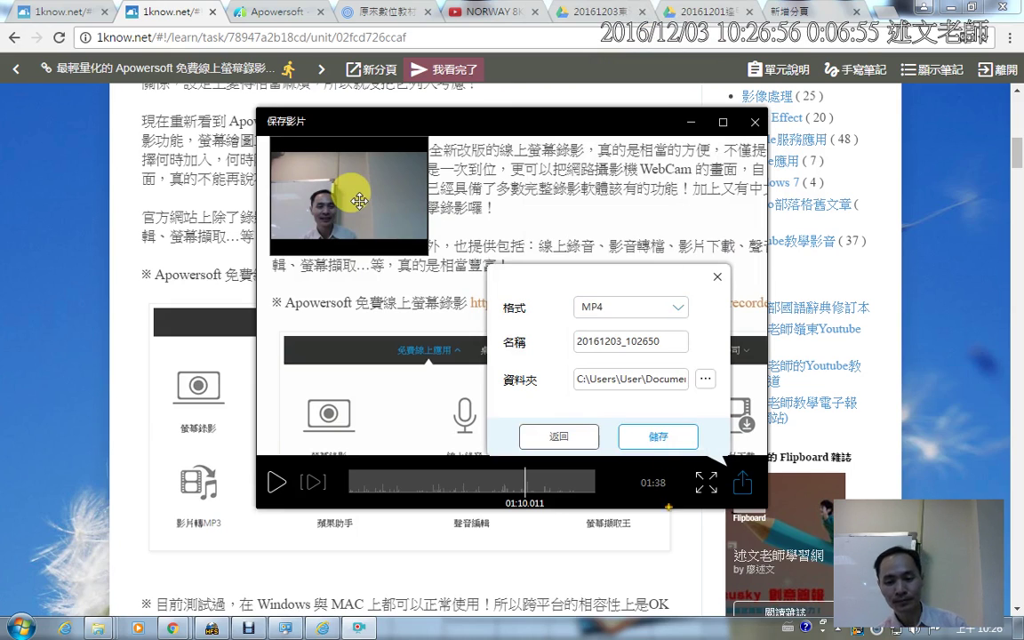
{"action": "mouse_move", "coordinate": [665, 437]}
{"action": "left_mouse_down"}
{"action": "mouse_move", "coordinate": [627, 480]}
{"action": "mouse_move", "coordinate": [689, 517]}
{"action": "left_mouse_up"}
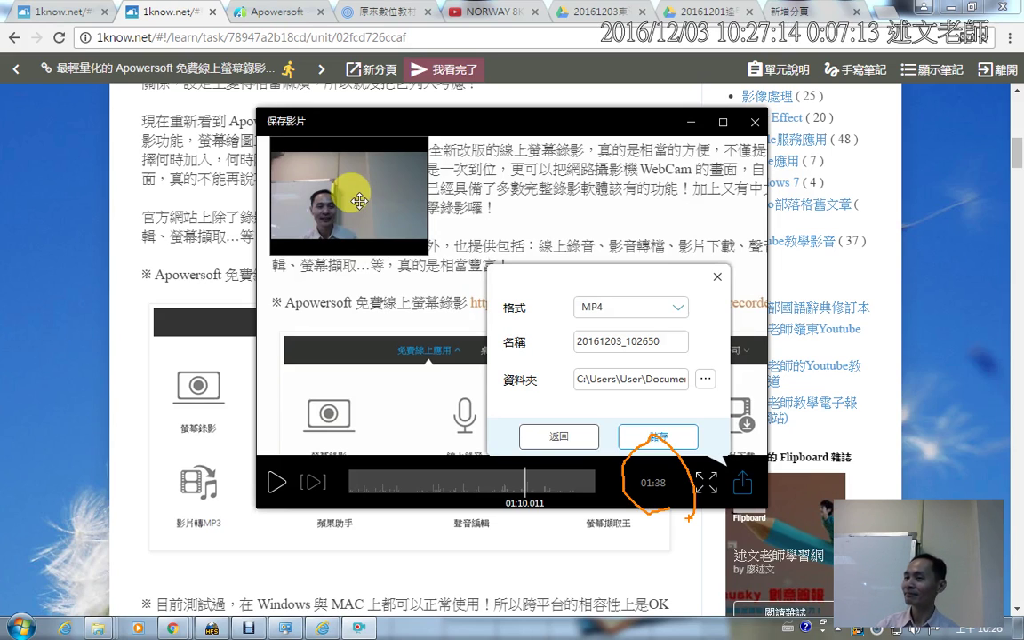
{"action": "key", "text": "Escape"}
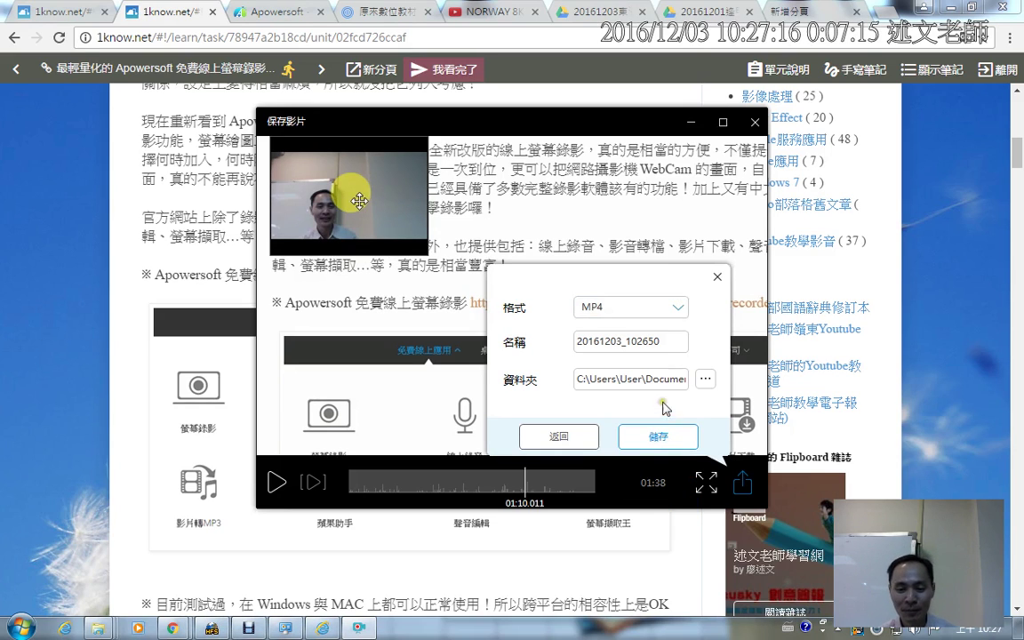
Step: Set the output folder to 20161203 on the desktop and save the clip as an MP4 named 20161203_102650
{"action": "left_click", "coordinate": [705, 380]}
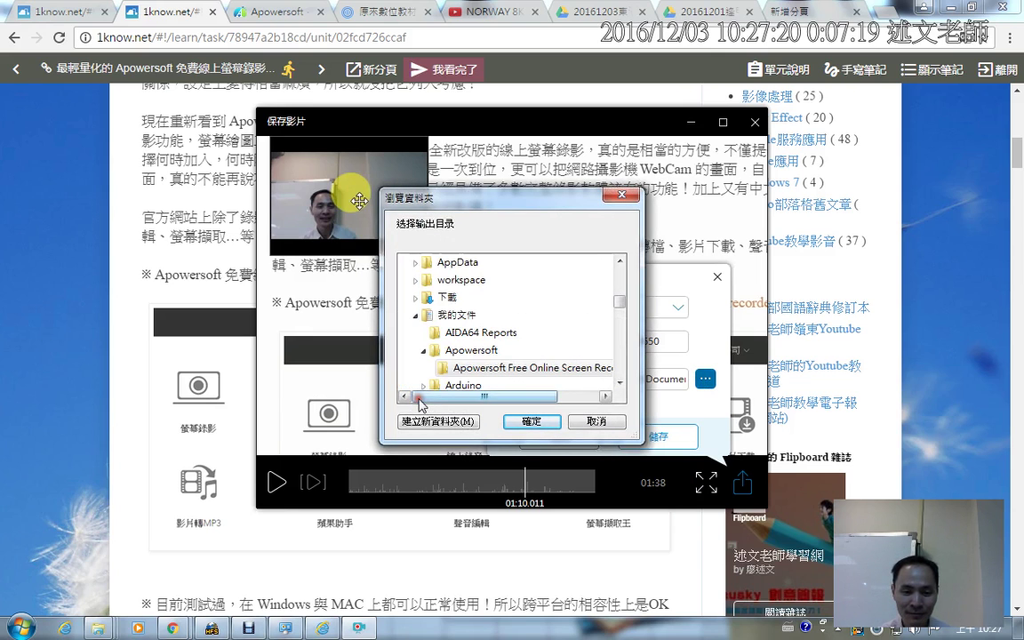
{"action": "left_click", "coordinate": [414, 315]}
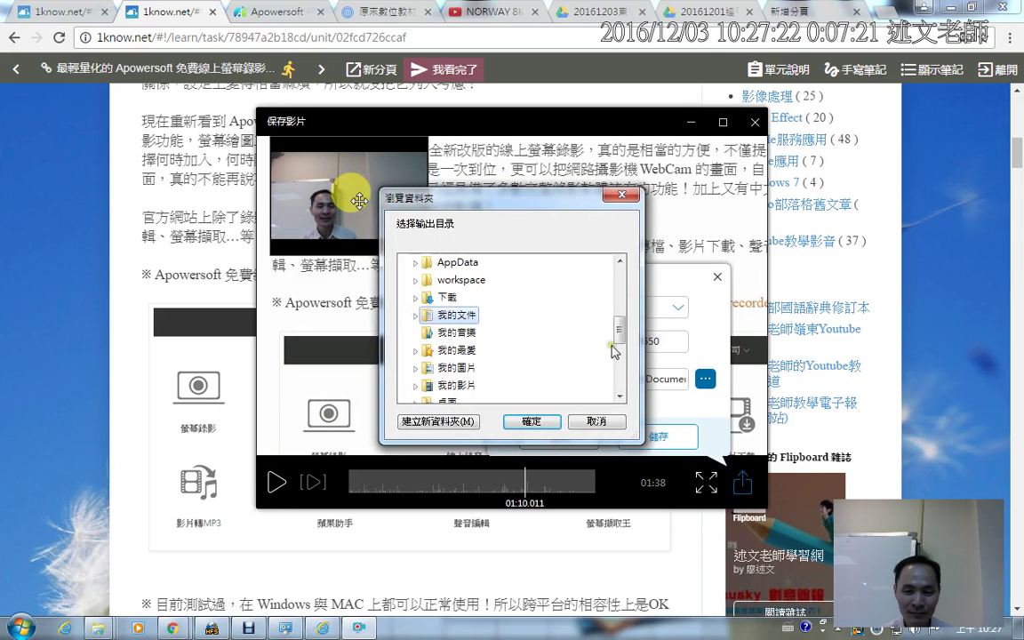
{"action": "left_click_drag", "start_coordinate": [619, 330], "coordinate": [620, 378]}
{"action": "left_click", "coordinate": [463, 351]}
{"action": "left_click", "coordinate": [531, 420]}
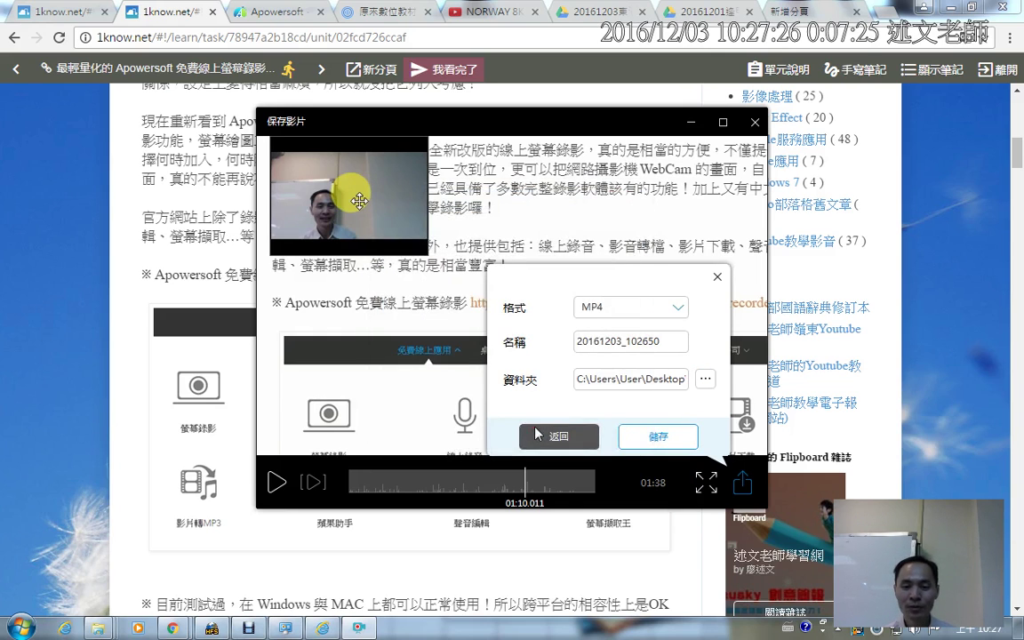
{"action": "left_click", "coordinate": [658, 436]}
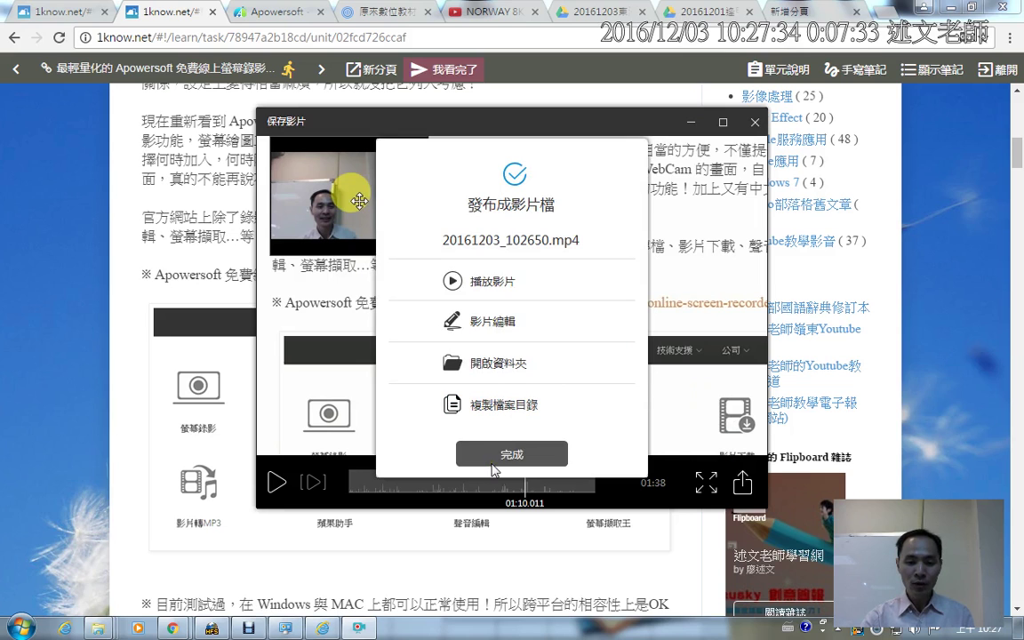
Step: Open the folder containing the exported clip, select 20161203_102650.mp4, and box its duration and file size with a rectangle annotation
{"action": "left_click", "coordinate": [449, 357]}
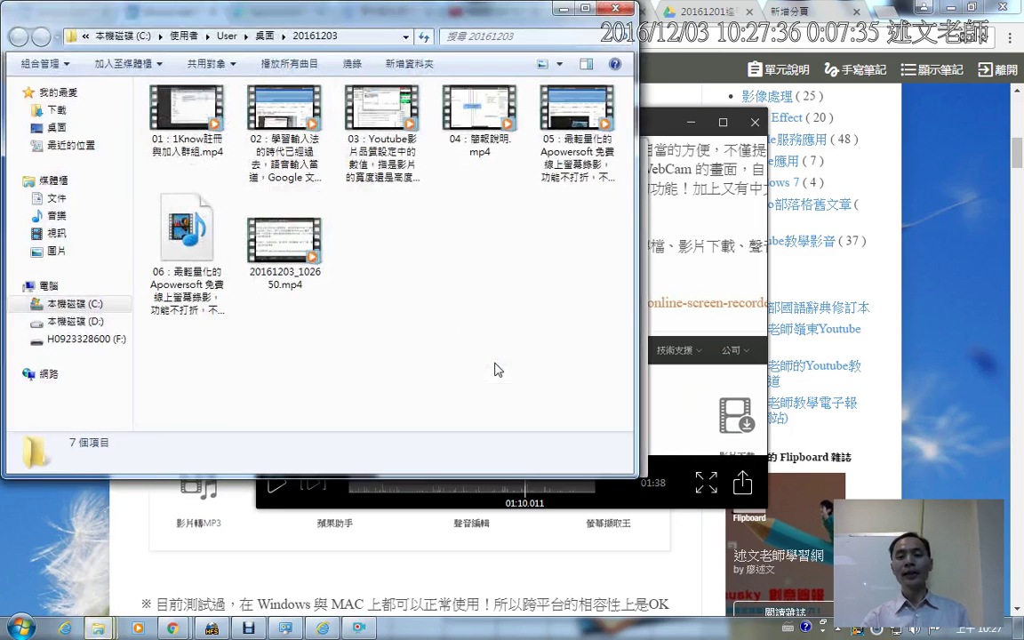
{"action": "left_click", "coordinate": [293, 254]}
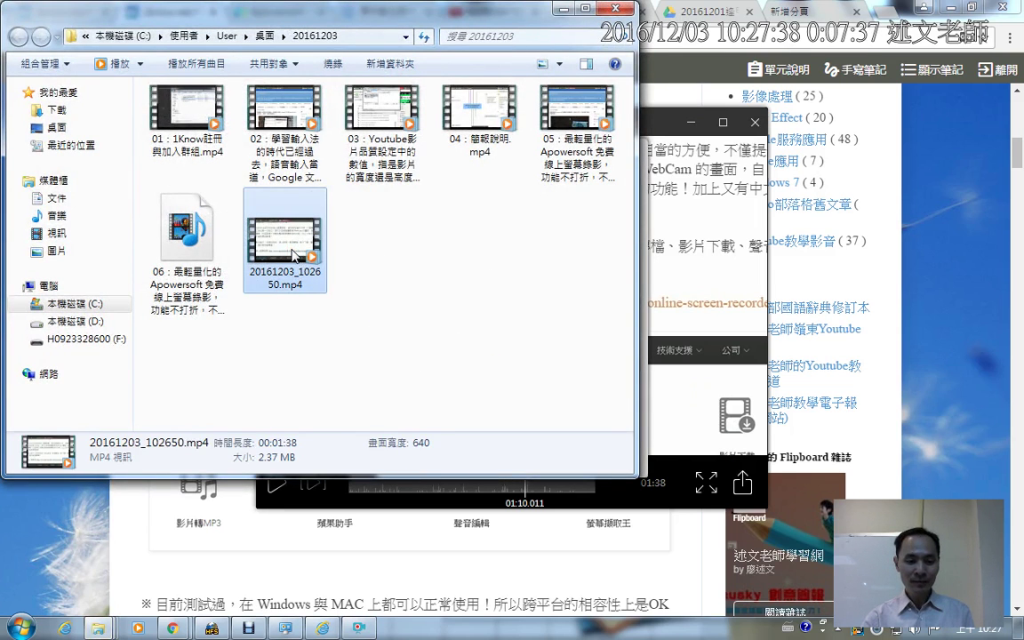
{"action": "left_click_drag", "start_coordinate": [227, 434], "coordinate": [308, 478]}
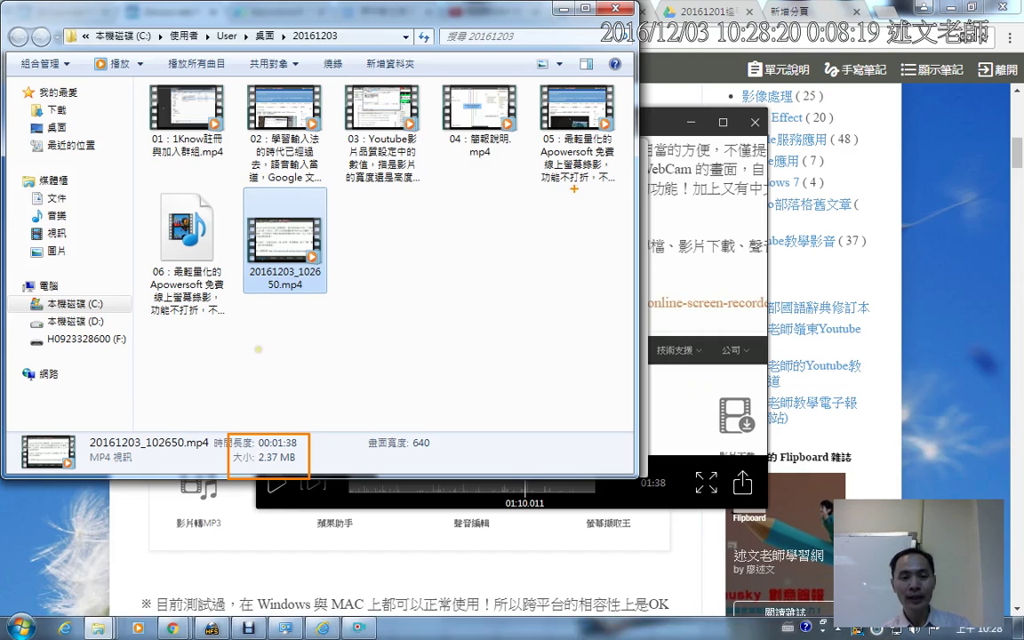
Step: Check the duration and file size of recordings 01, 02 and 03 one after another
{"action": "left_click", "coordinate": [158, 107]}
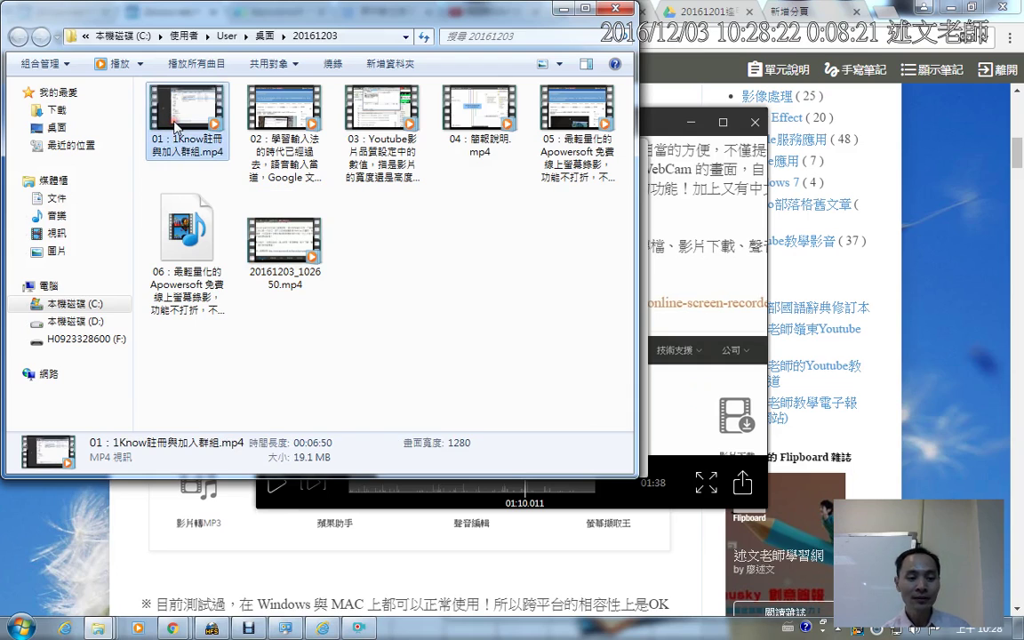
{"action": "left_click", "coordinate": [305, 131]}
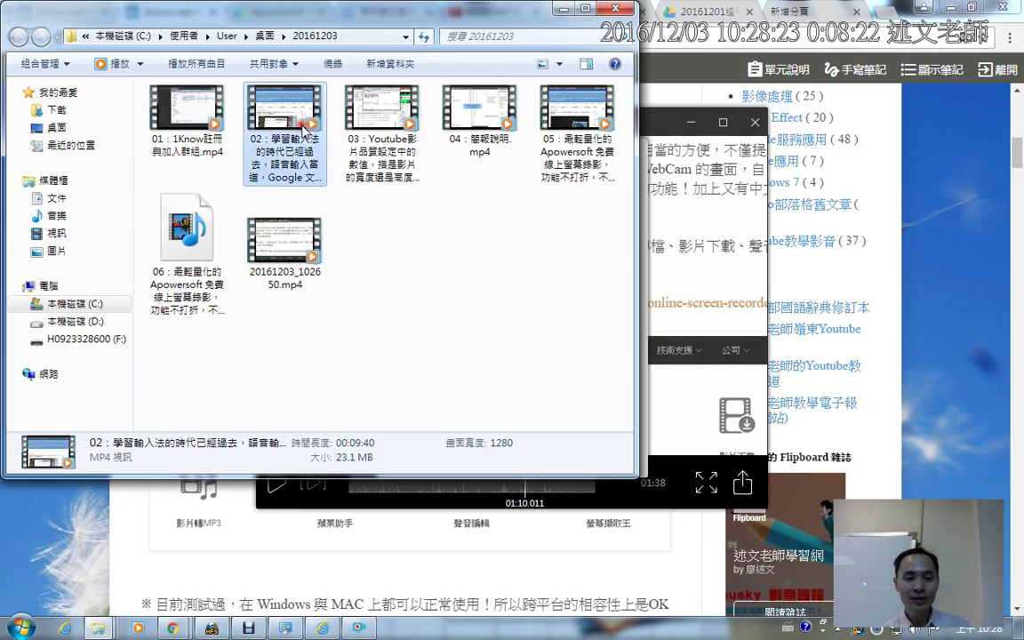
{"action": "left_click", "coordinate": [352, 120]}
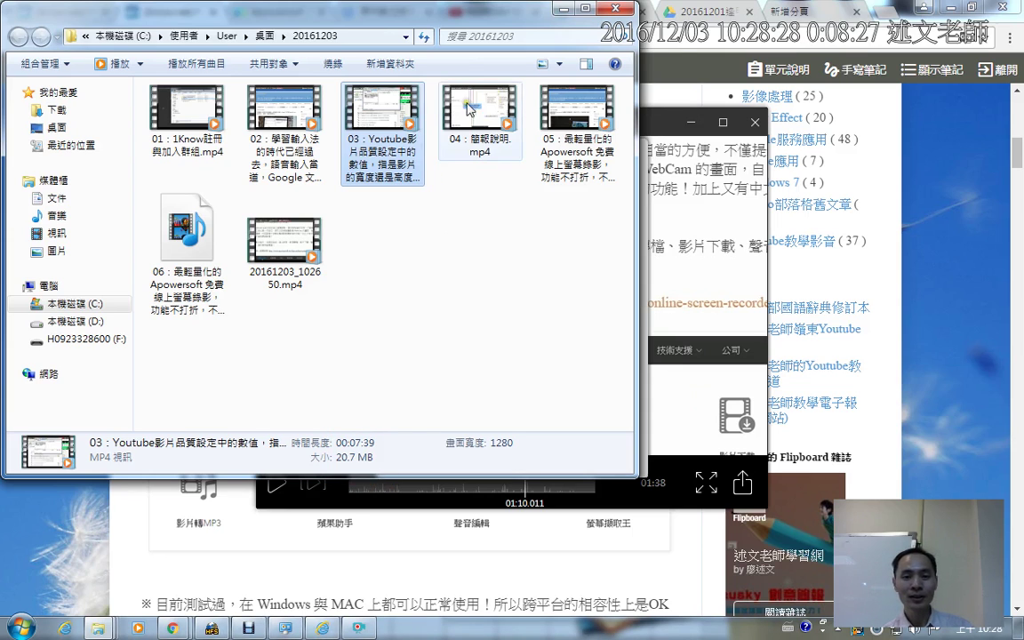
Step: Show the folder in details view and box the recordings' sizes and durations in turn, clearing each rectangle annotation
{"action": "left_click", "coordinate": [560, 64]}
{"action": "left_click", "coordinate": [597, 162]}
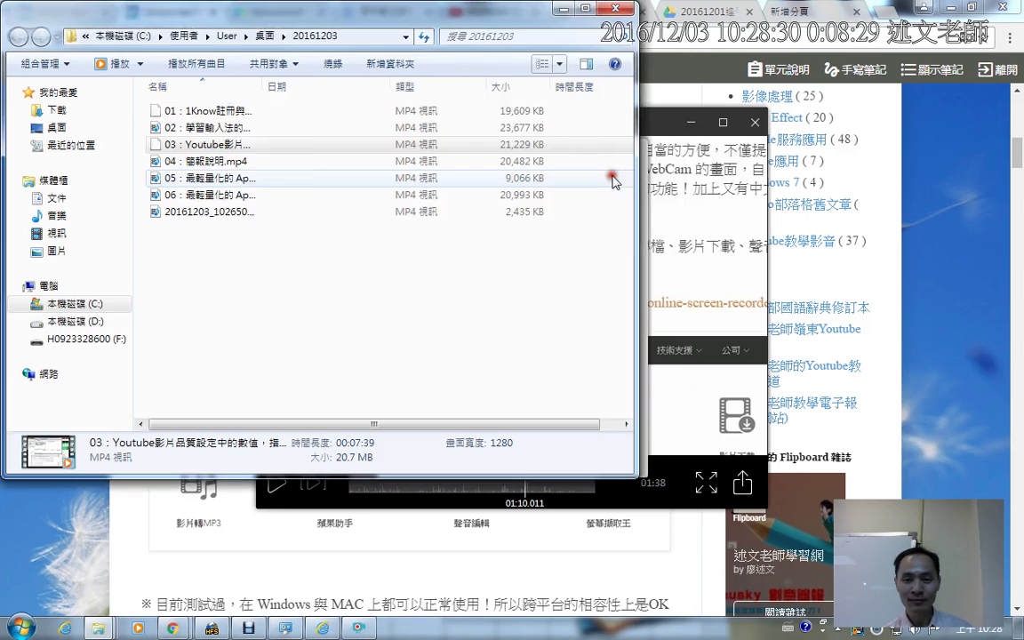
{"action": "mouse_move", "coordinate": [487, 96]}
{"action": "left_mouse_down"}
{"action": "mouse_move", "coordinate": [556, 210]}
{"action": "mouse_move", "coordinate": [556, 201]}
{"action": "left_mouse_up"}
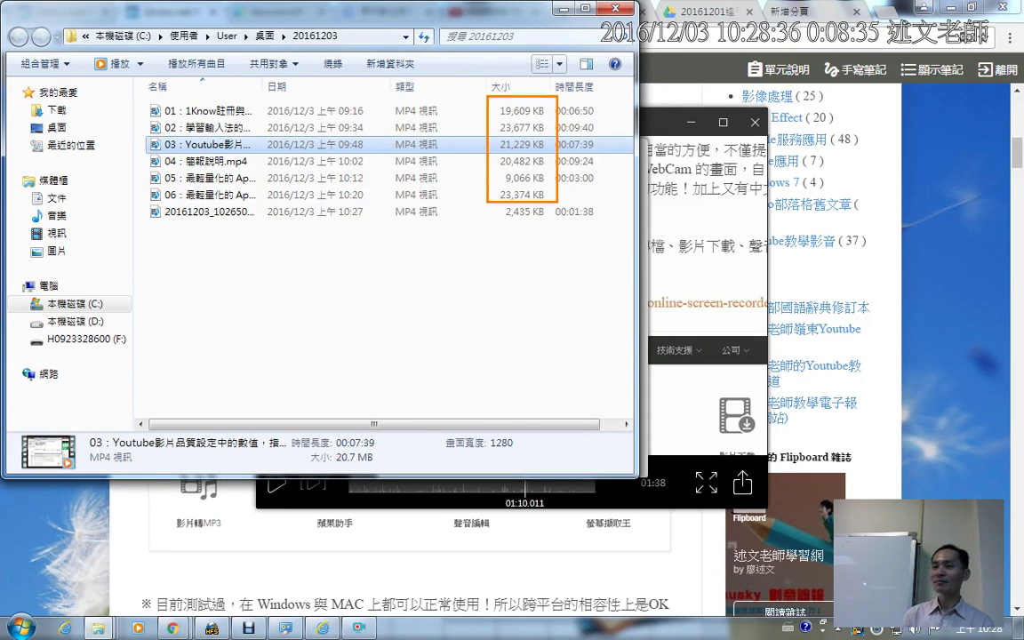
{"action": "key", "text": "ctrl+z"}
{"action": "left_click_drag", "start_coordinate": [551, 99], "coordinate": [604, 192]}
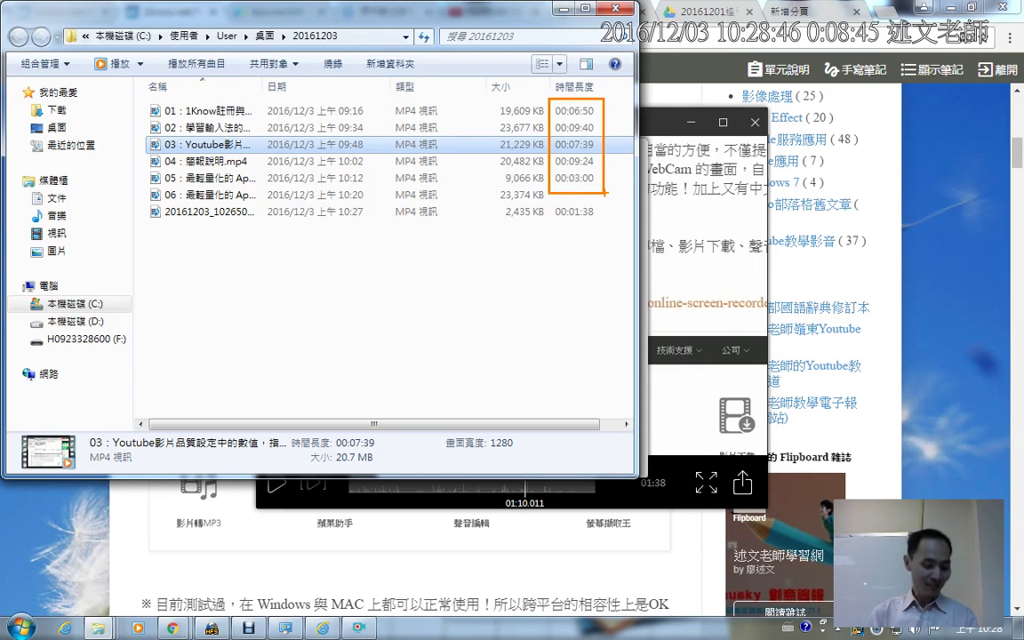
{"action": "key", "text": "Escape"}
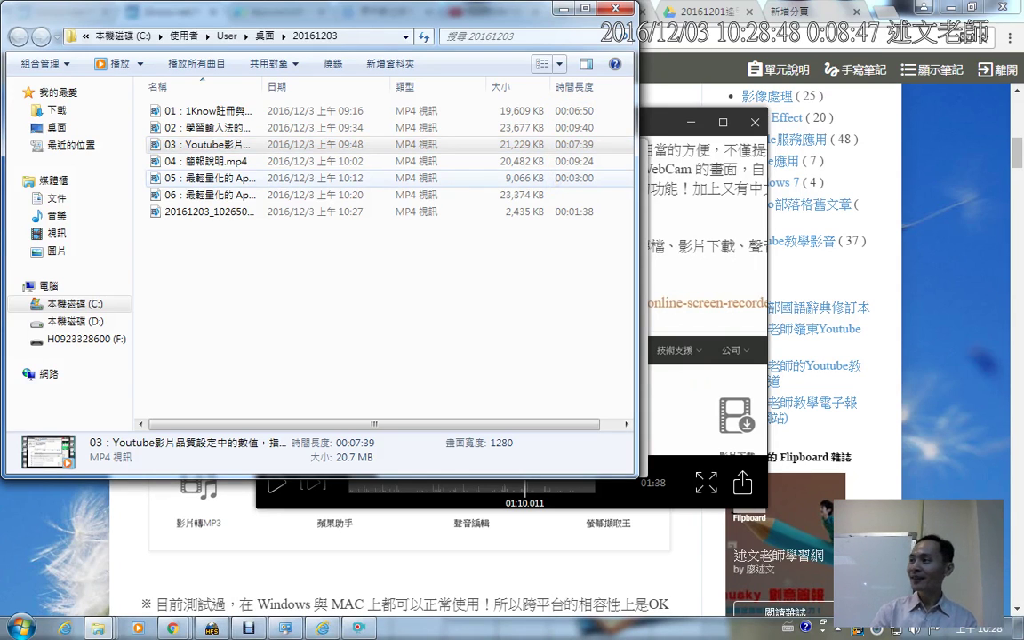